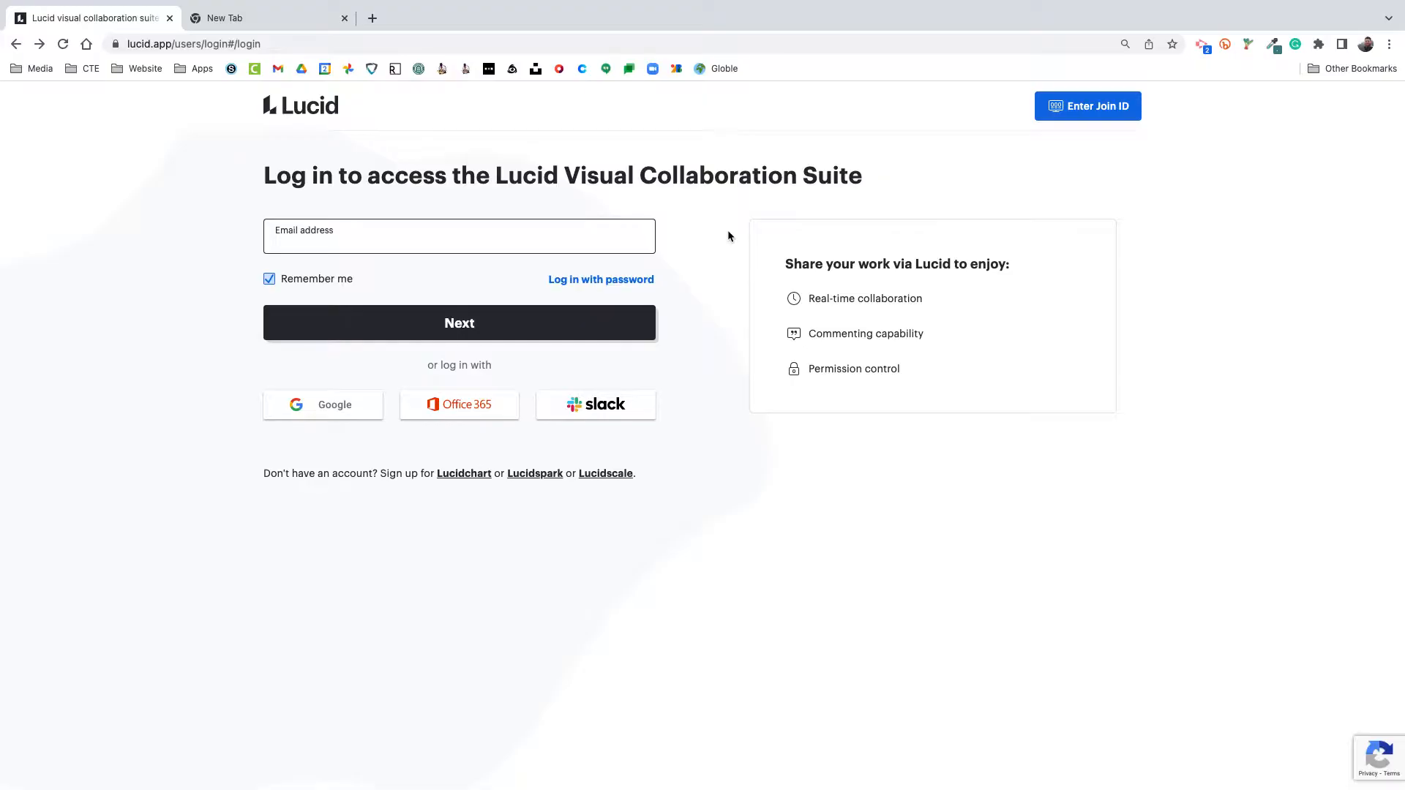
Step: Sign up for the free Lucidchart plan with the Google account, linking it to the existing Lucid account
{"action": "left_click", "coordinate": [464, 477]}
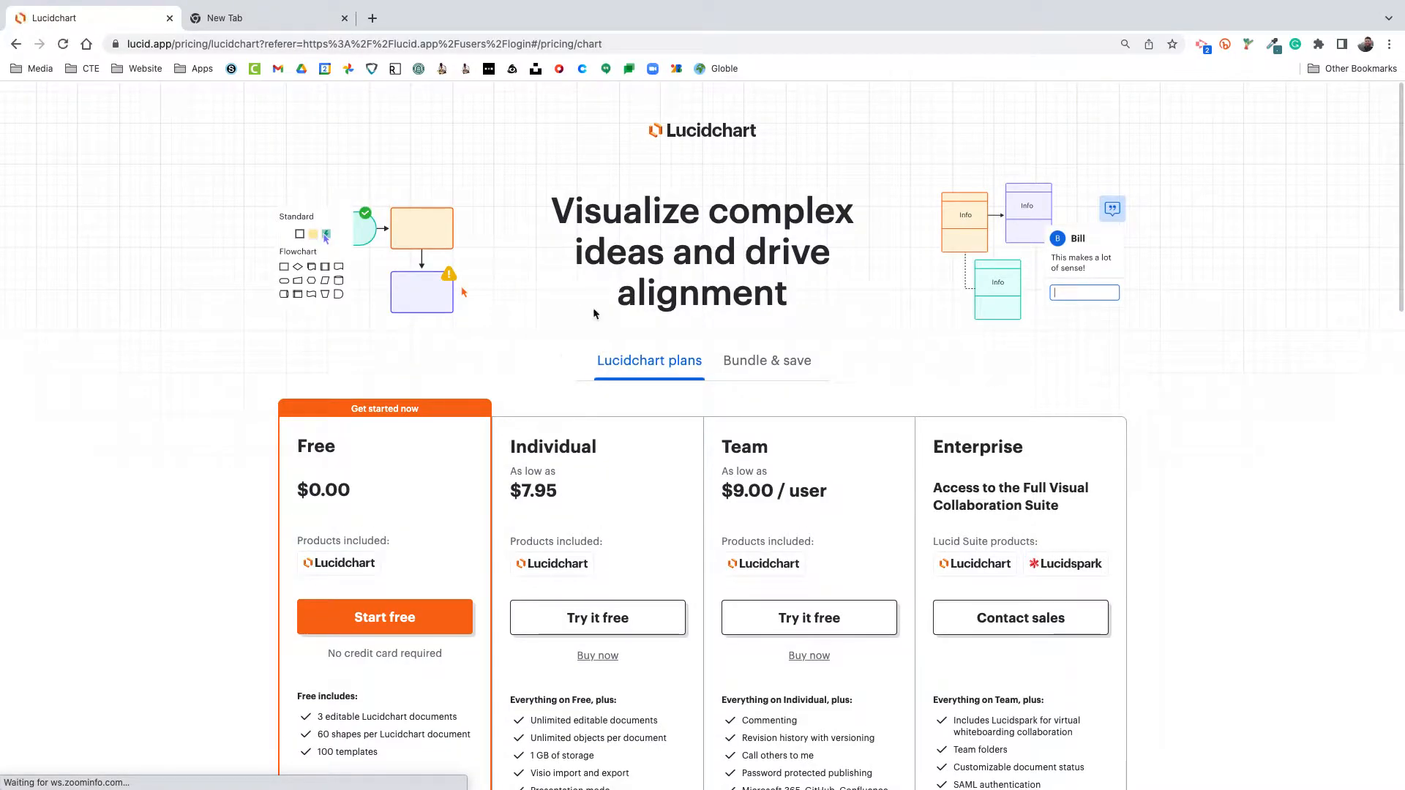
{"action": "scroll", "coordinate": [473, 298], "scroll_direction": "down", "scroll_amount": 4}
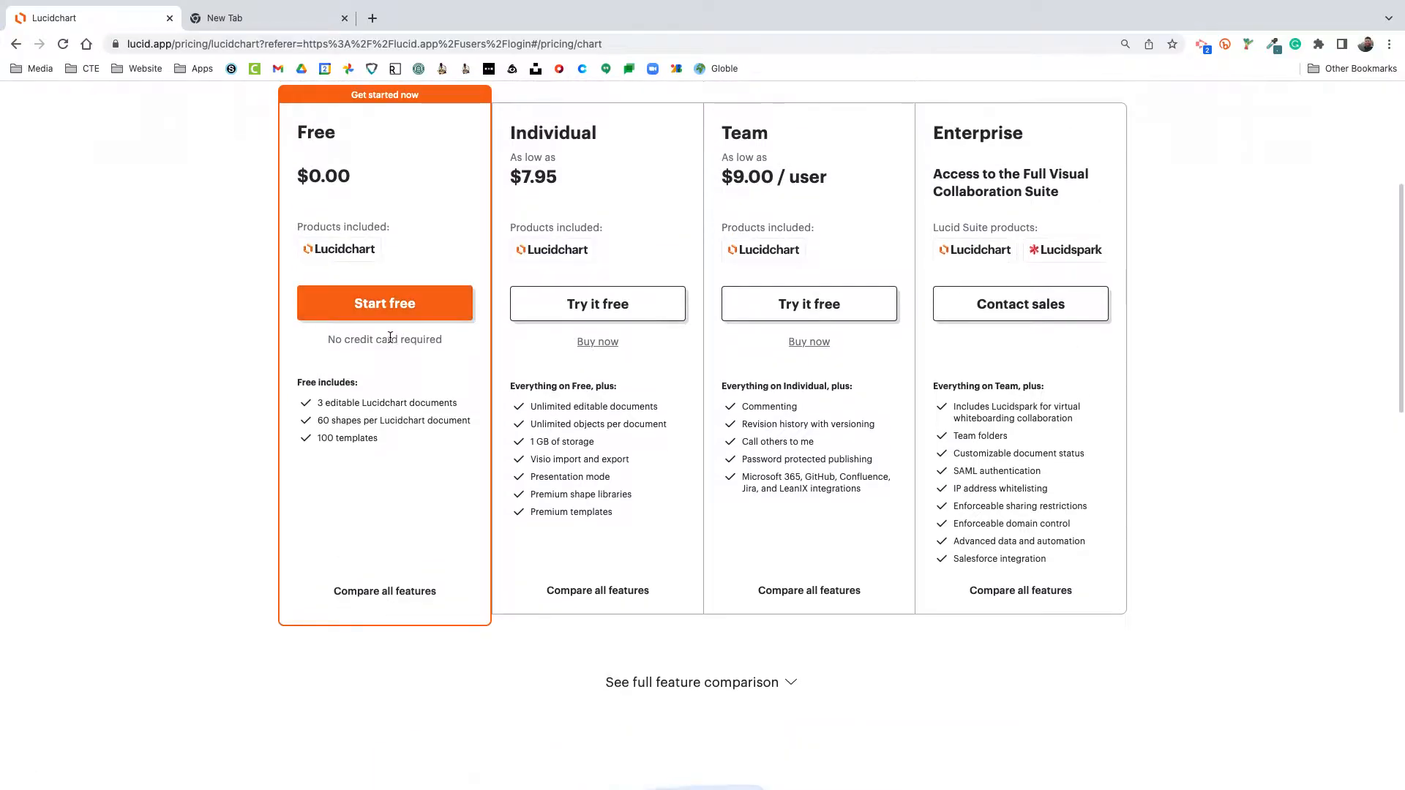
{"action": "left_click", "coordinate": [389, 306]}
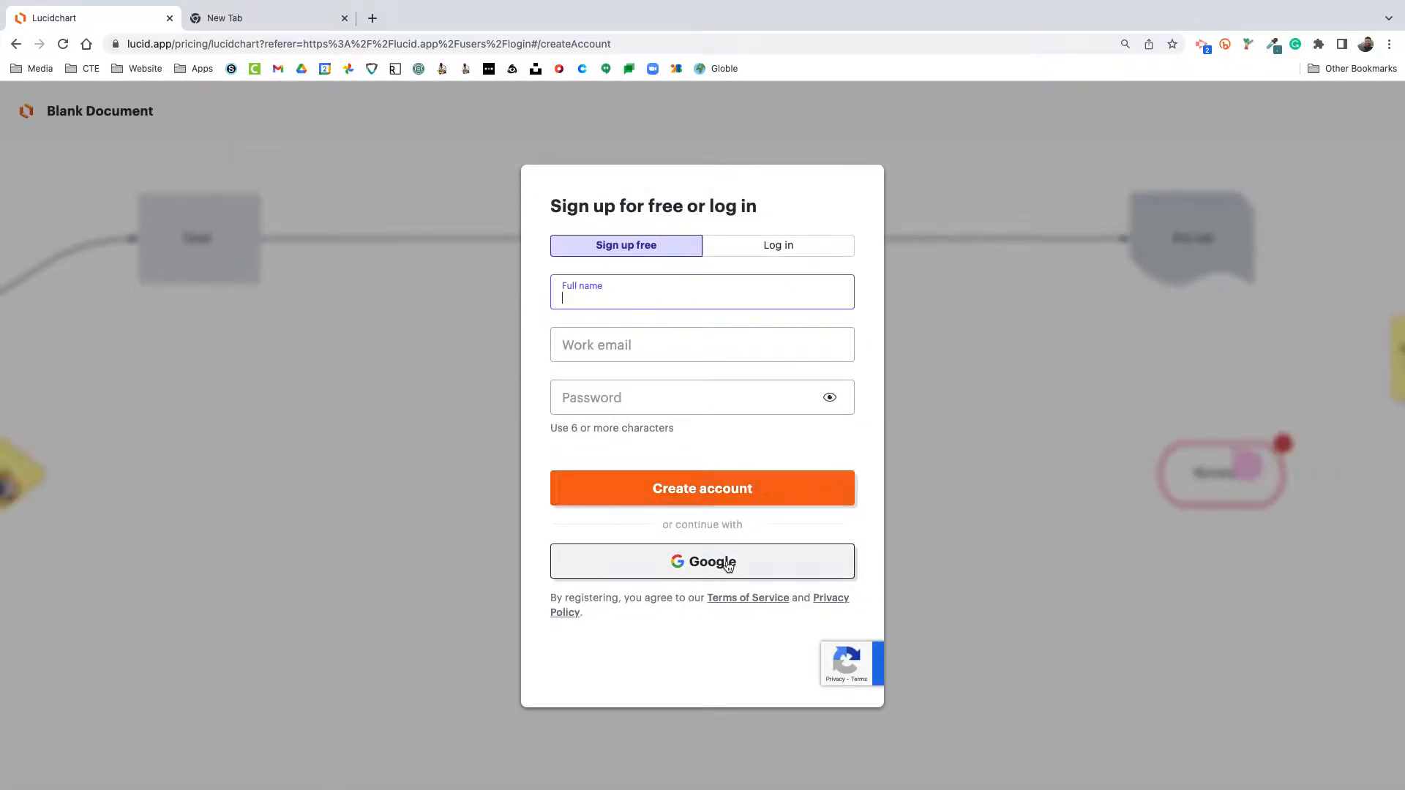
{"action": "left_click", "coordinate": [707, 574]}
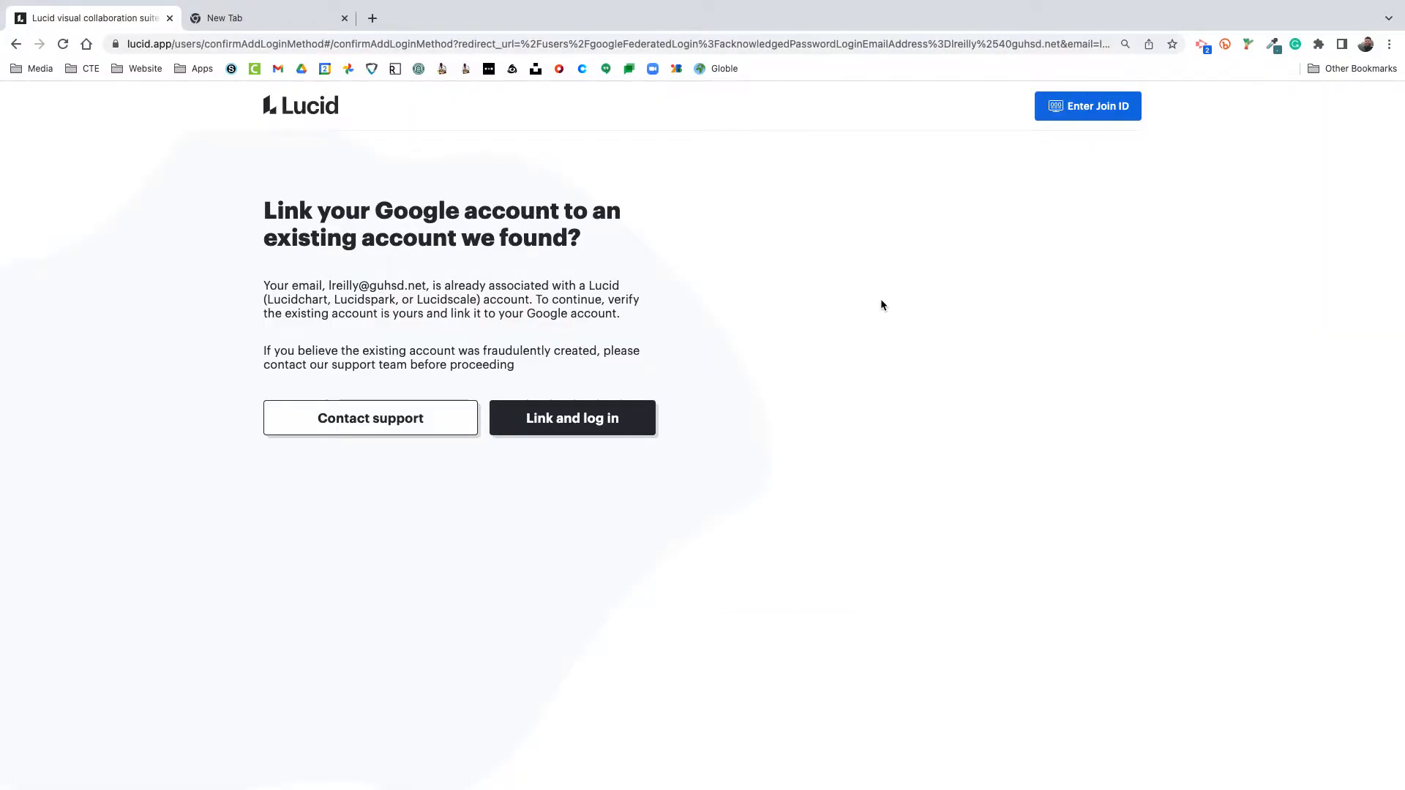
{"action": "left_click", "coordinate": [541, 425]}
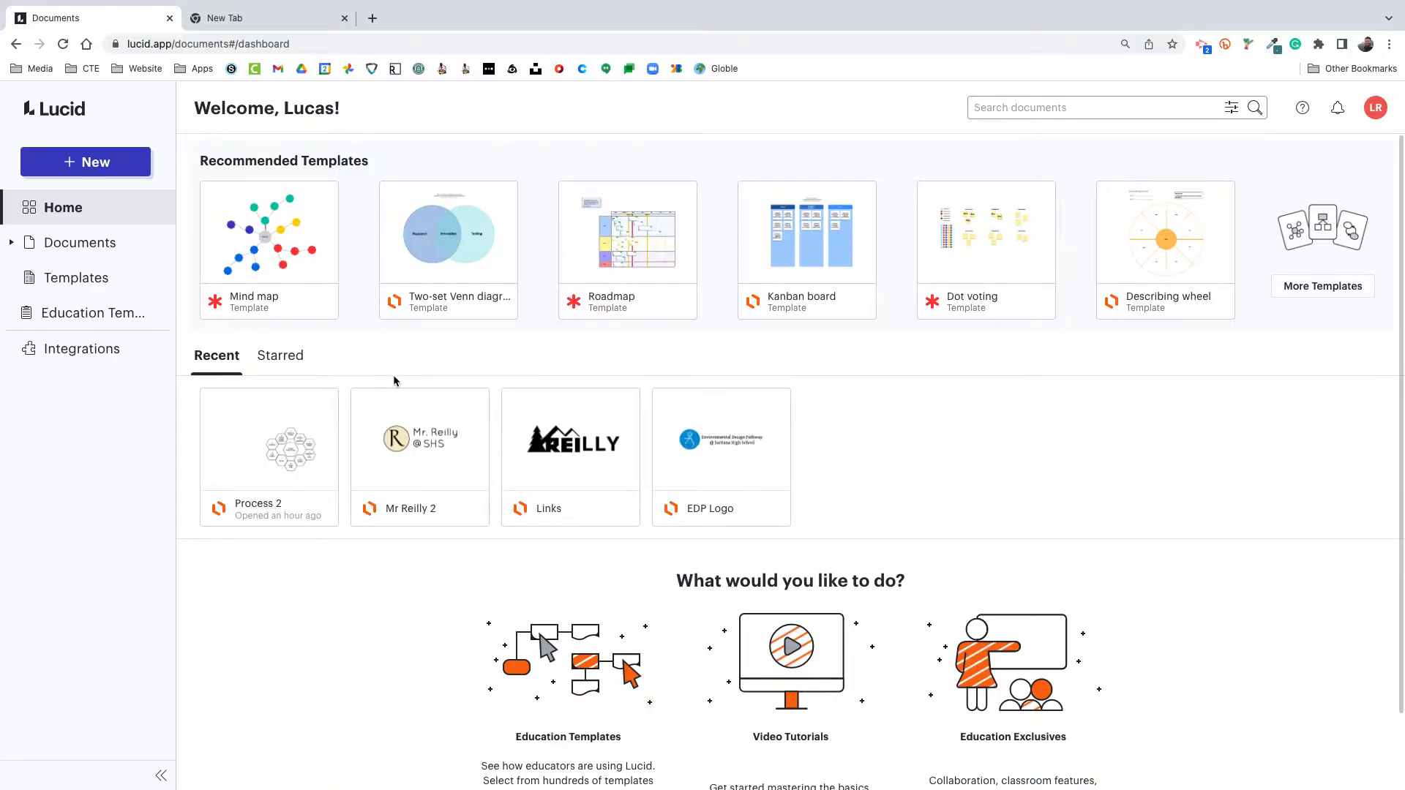
Step: Create a blank Lucidchart document and close the empty browser tab
{"action": "left_click", "coordinate": [94, 169]}
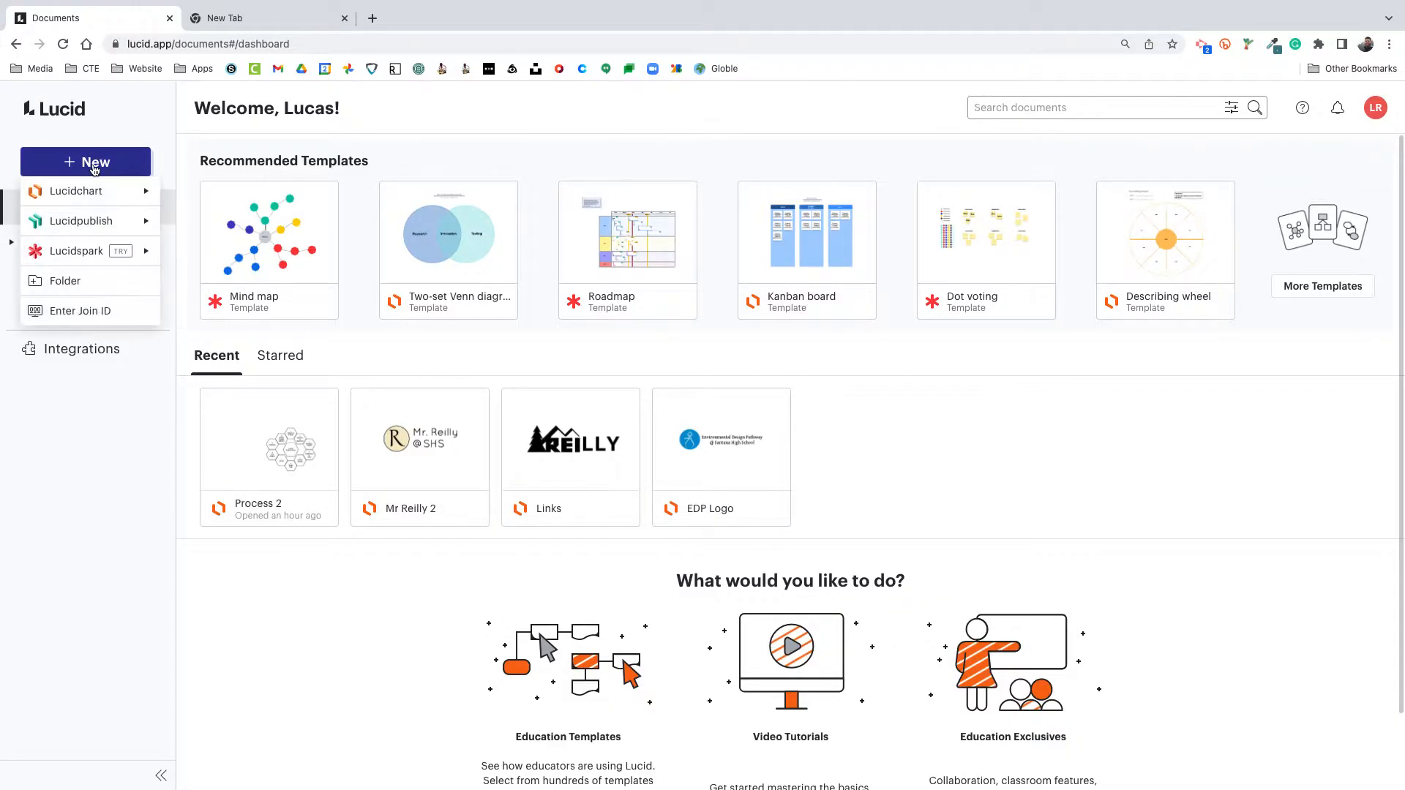
{"action": "mouse_move", "coordinate": [87, 196]}
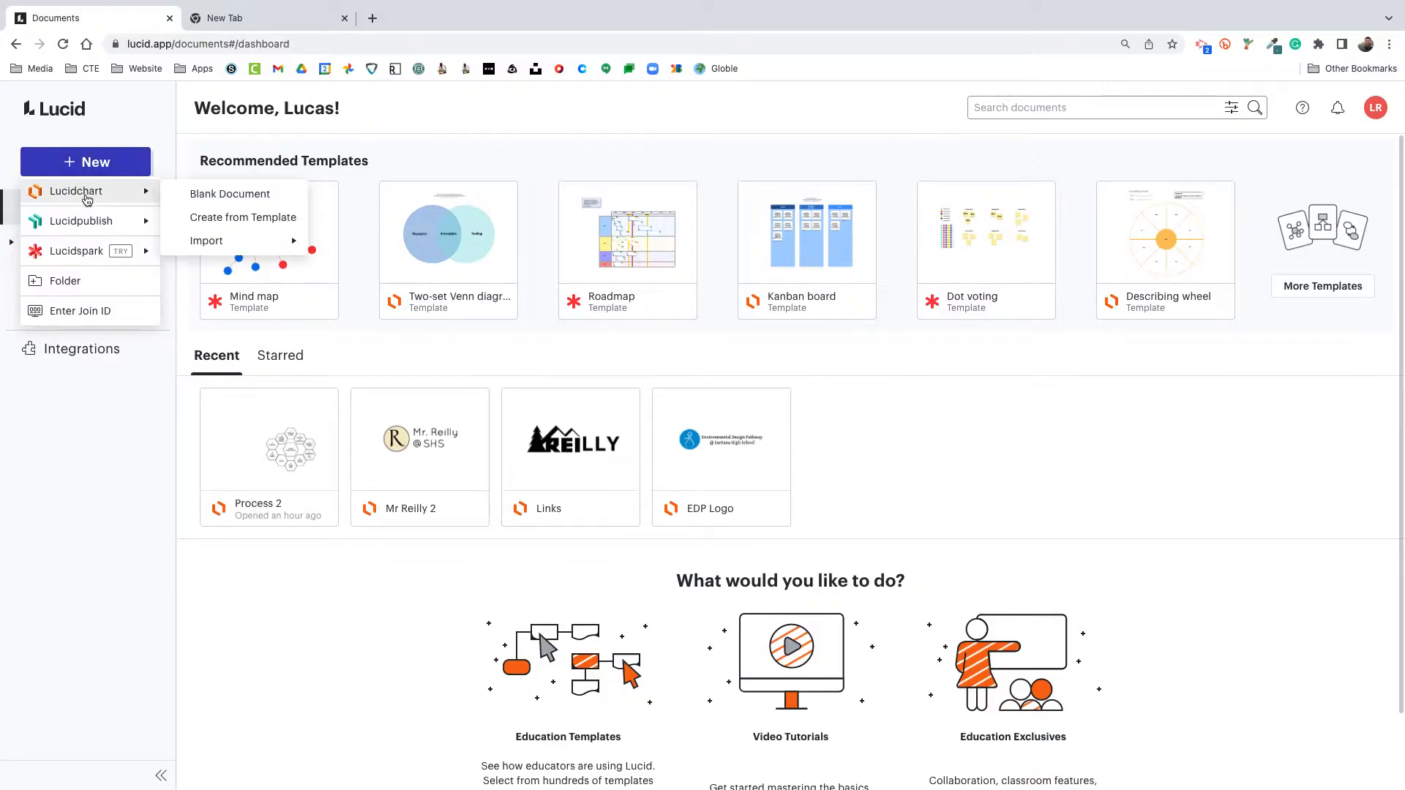
{"action": "left_click", "coordinate": [258, 196]}
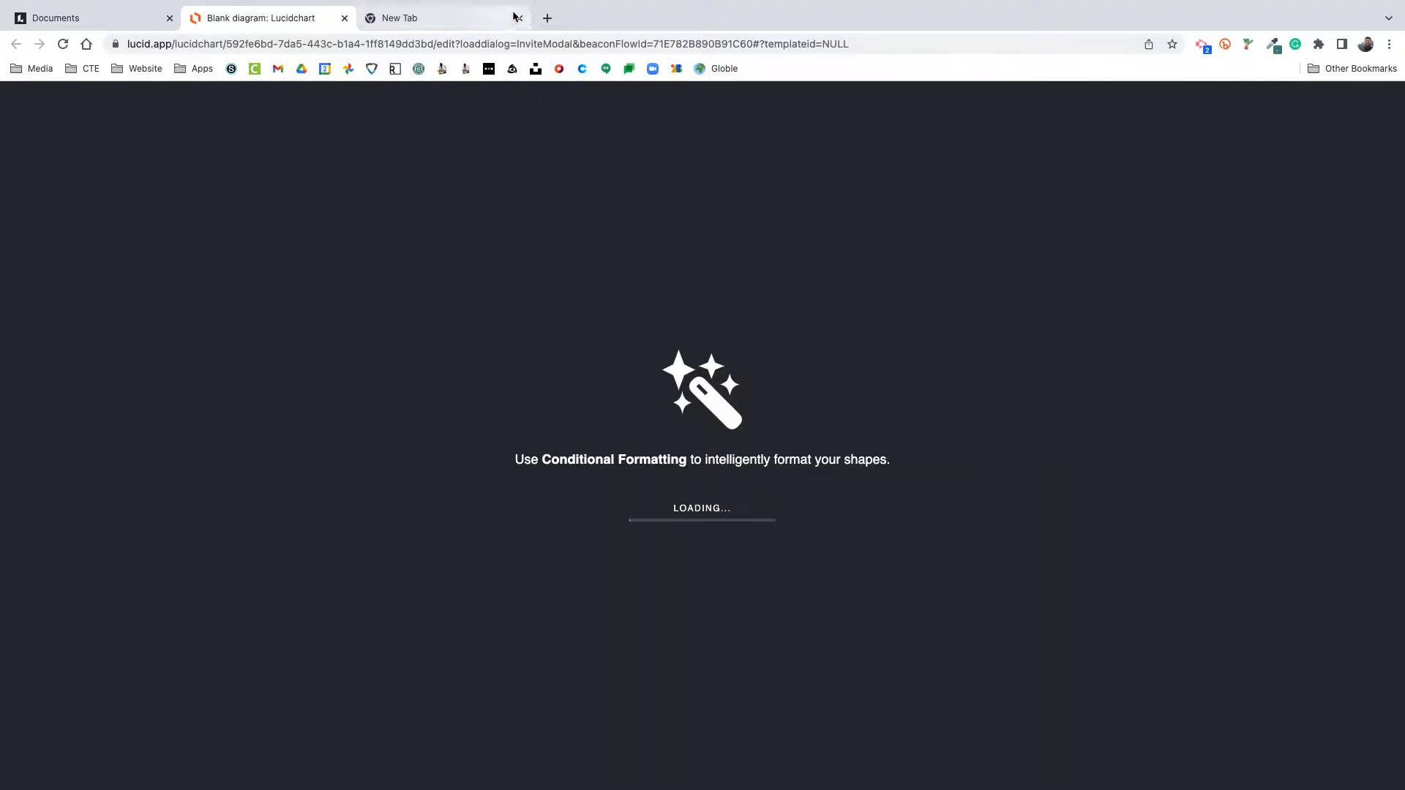
{"action": "left_click", "coordinate": [519, 18]}
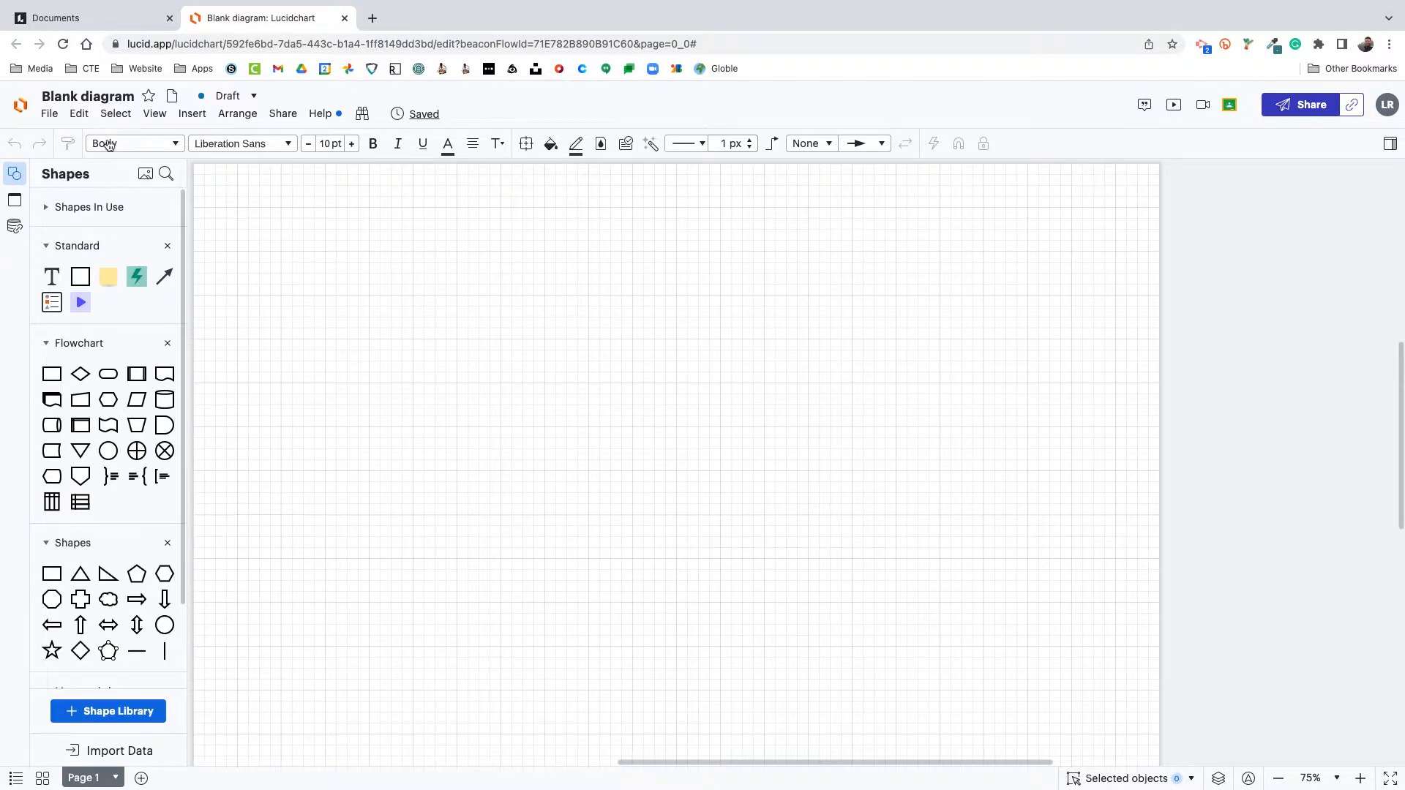
Step: Rename the document as Dream House Floor Plan
{"action": "left_click", "coordinate": [129, 99]}
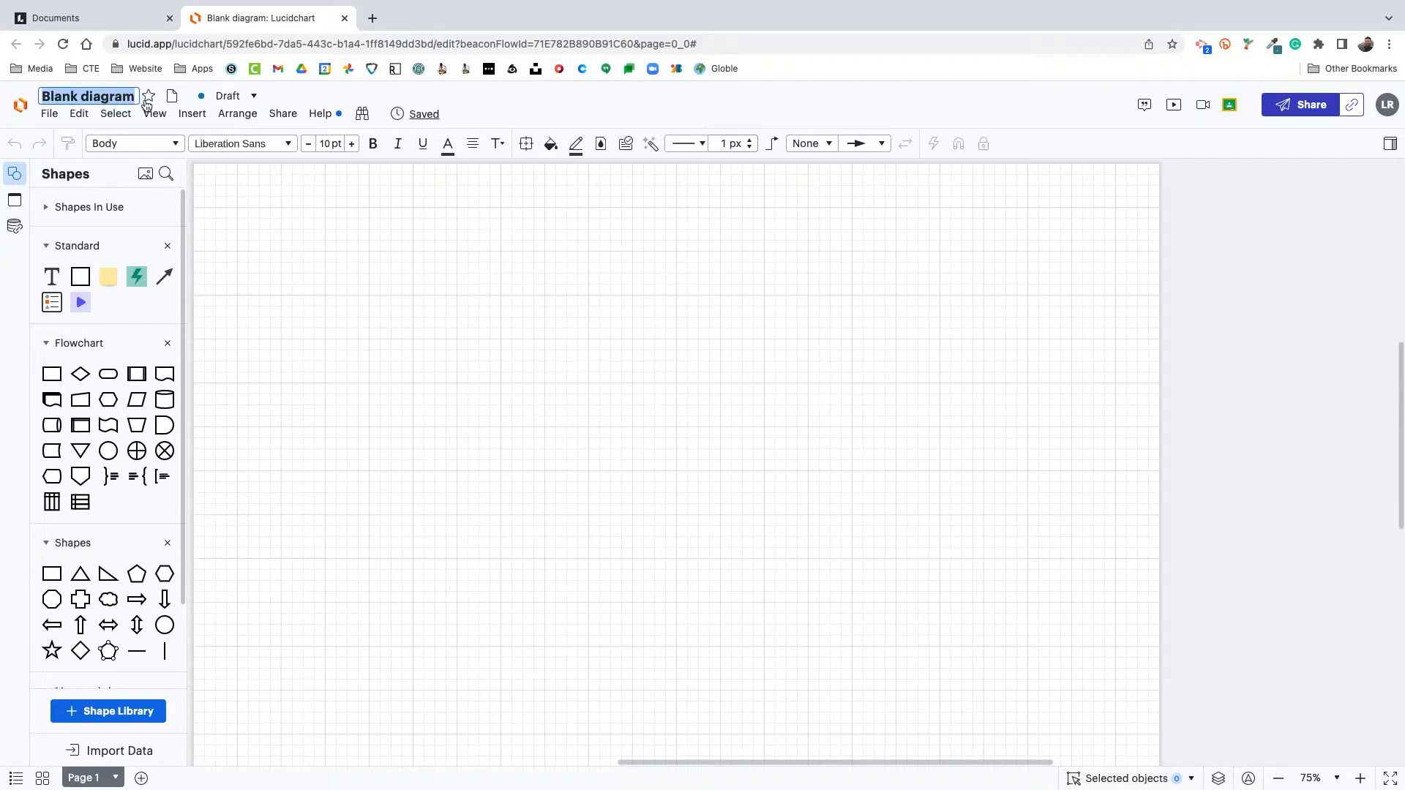
{"action": "type", "text": "D"}
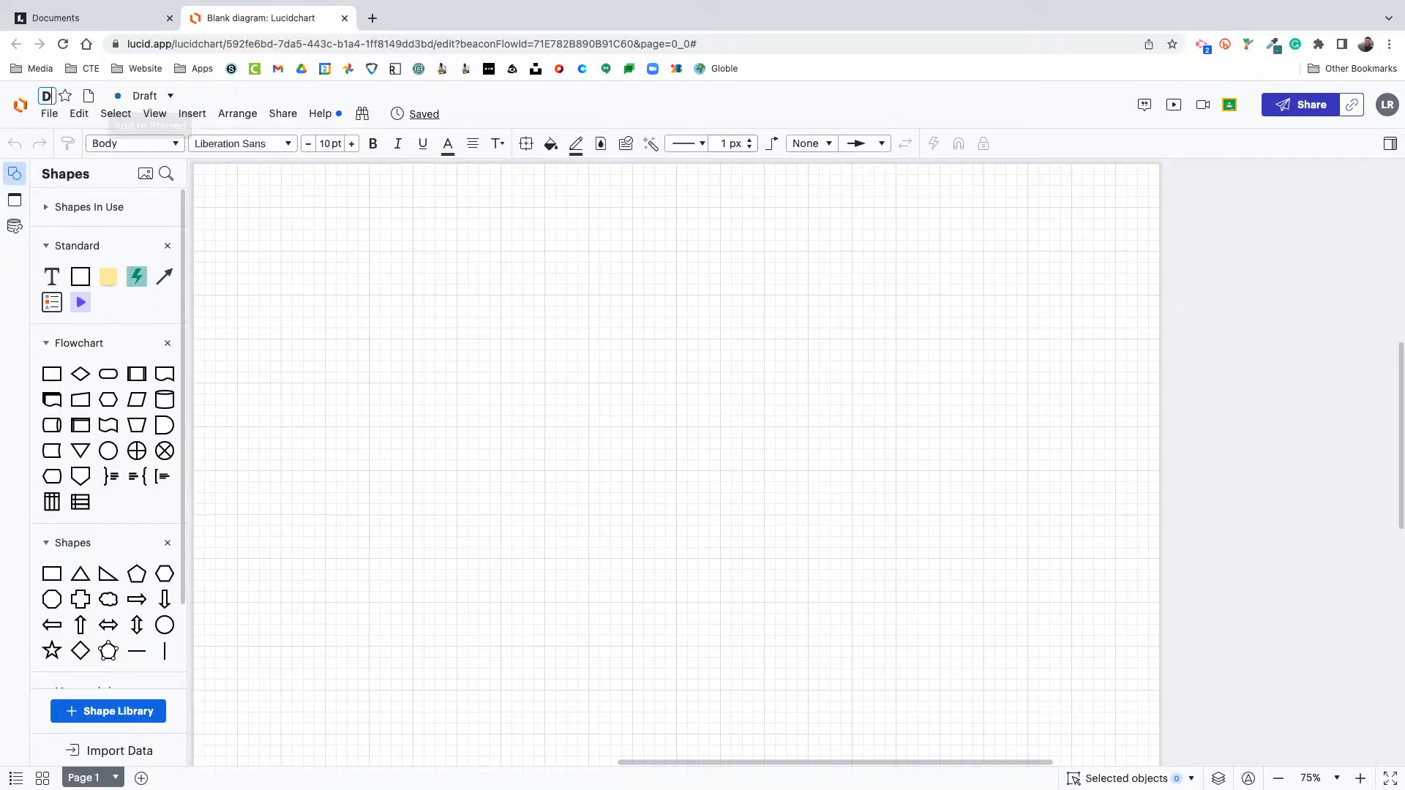
{"action": "type", "text": "ream Hou"}
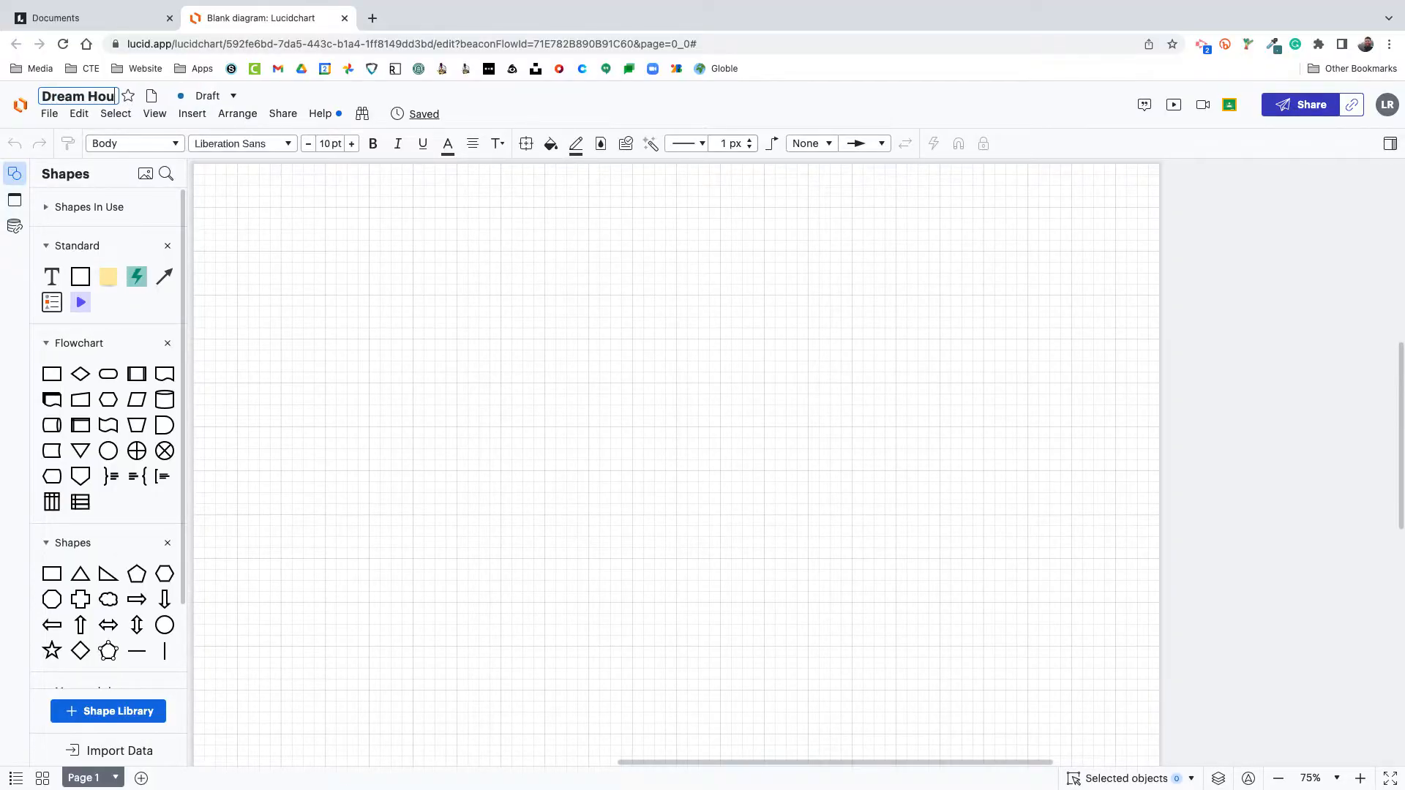
{"action": "type", "text": "se Floo"}
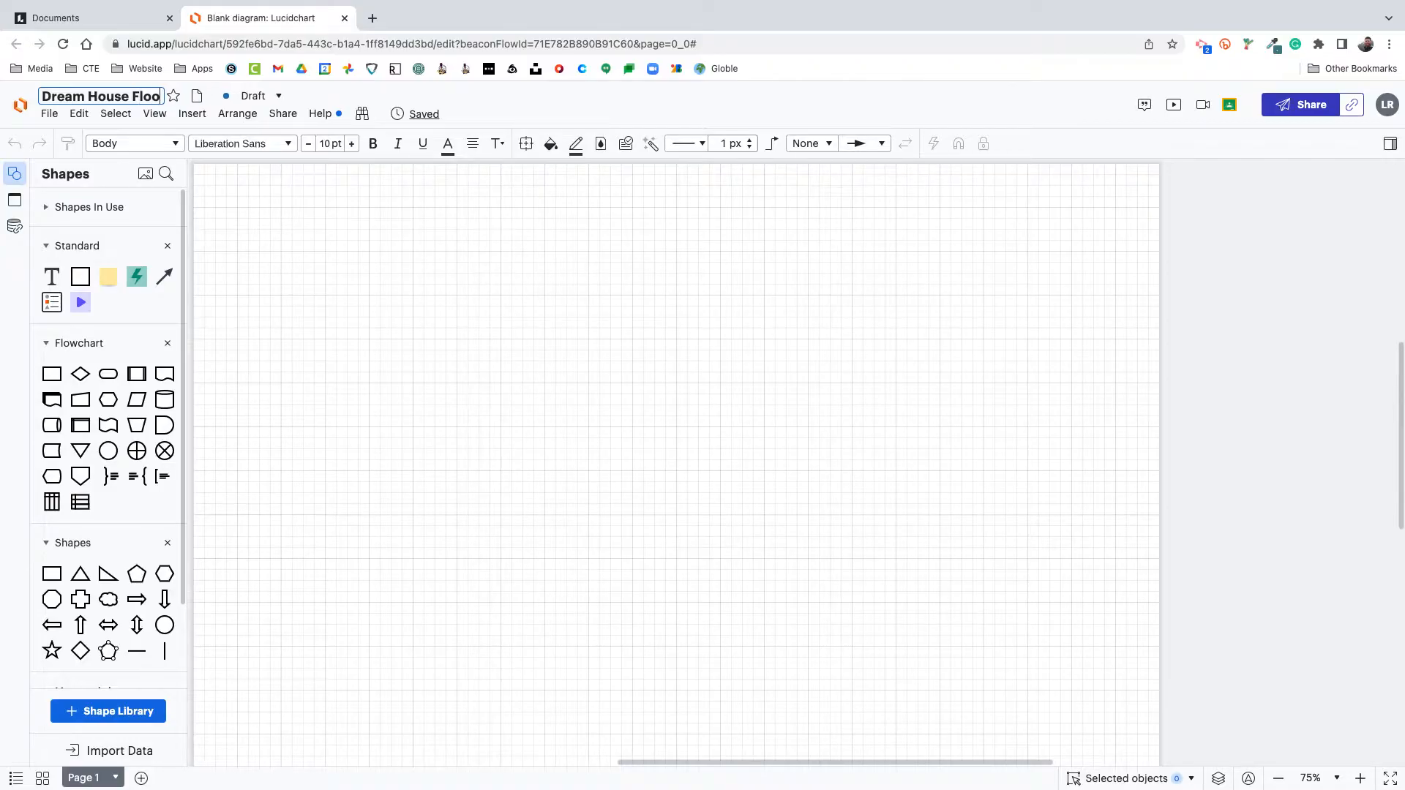
{"action": "type", "text": "r Plan"}
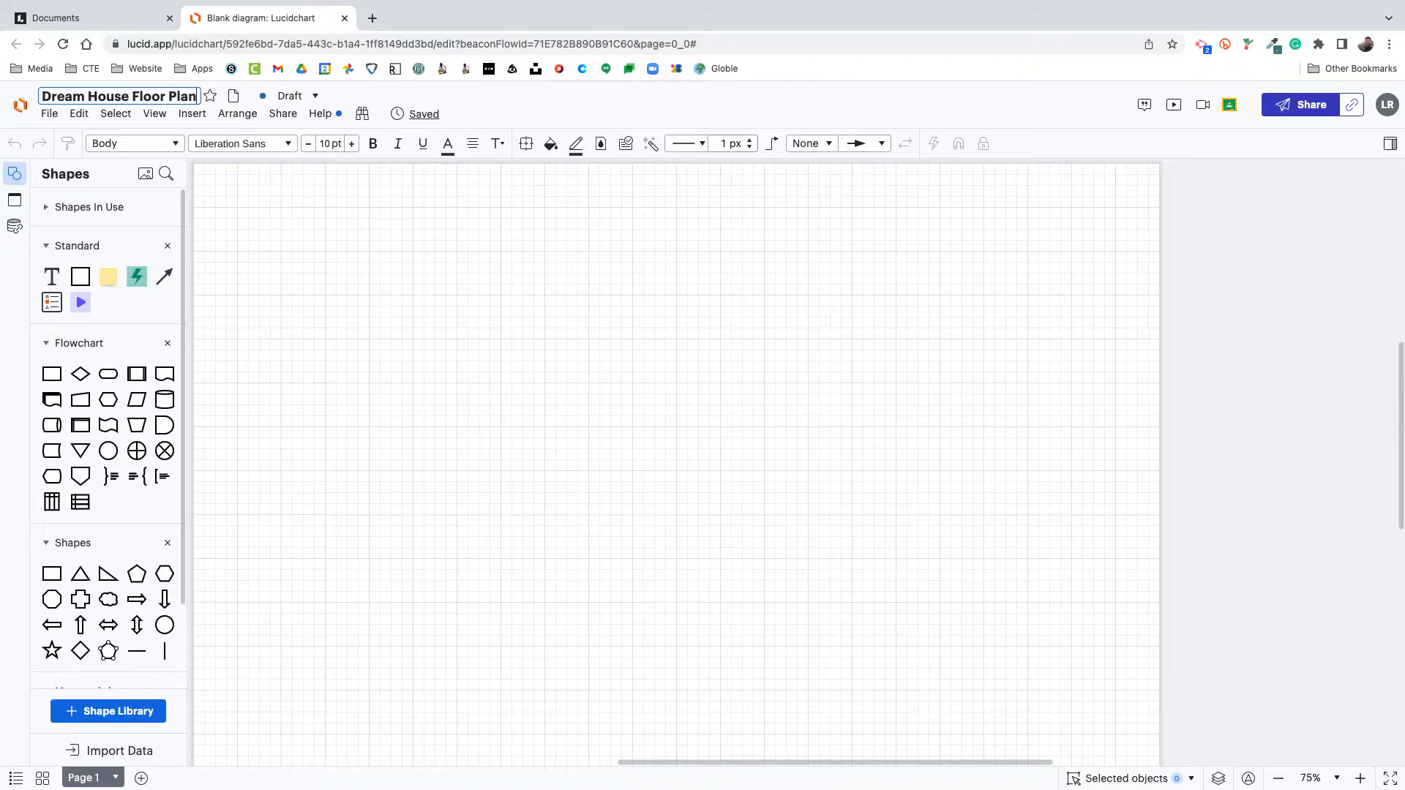
{"action": "left_click", "coordinate": [297, 290]}
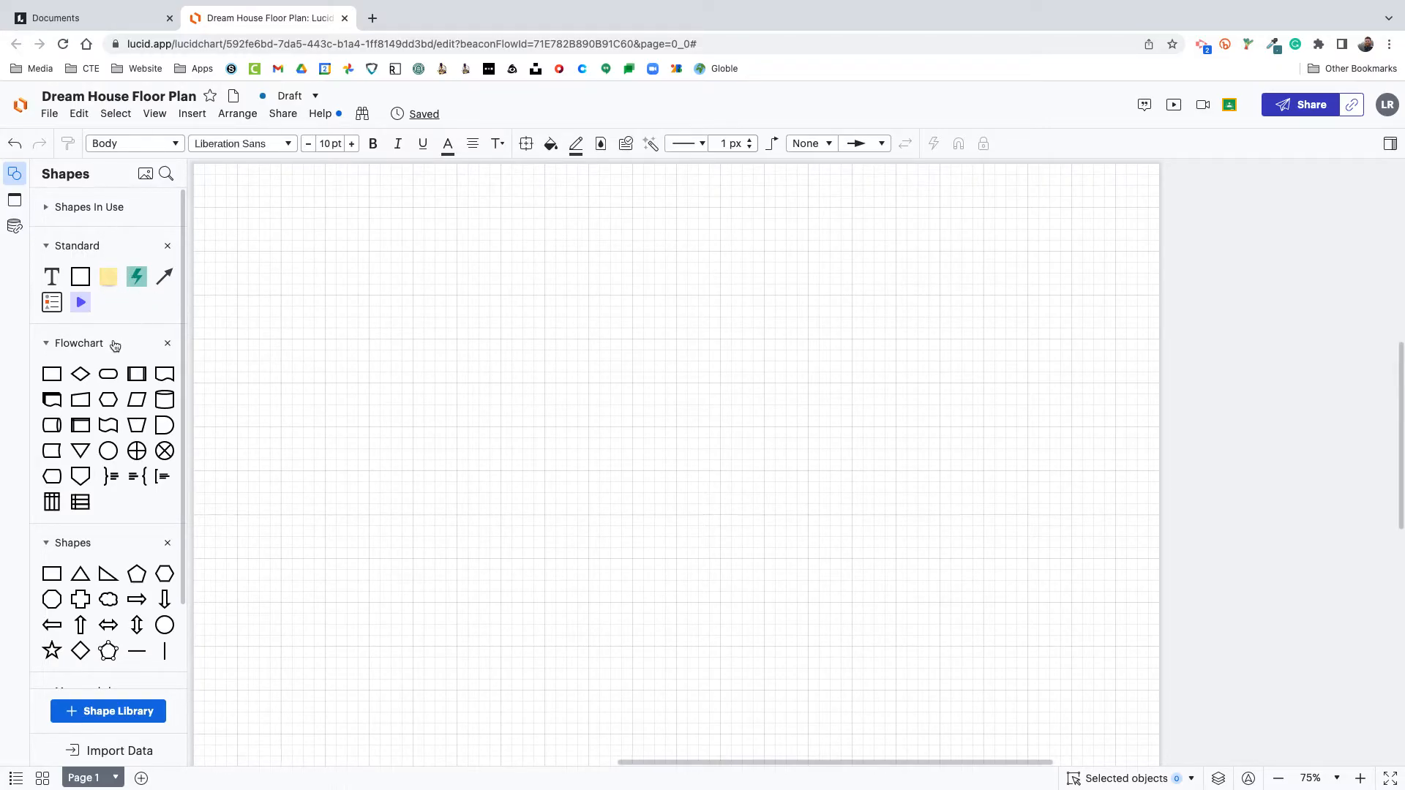
Step: Collapse the Standard, Flowchart and Shapes groups in the shape list
{"action": "scroll", "coordinate": [115, 346], "scroll_direction": "down", "scroll_amount": 2}
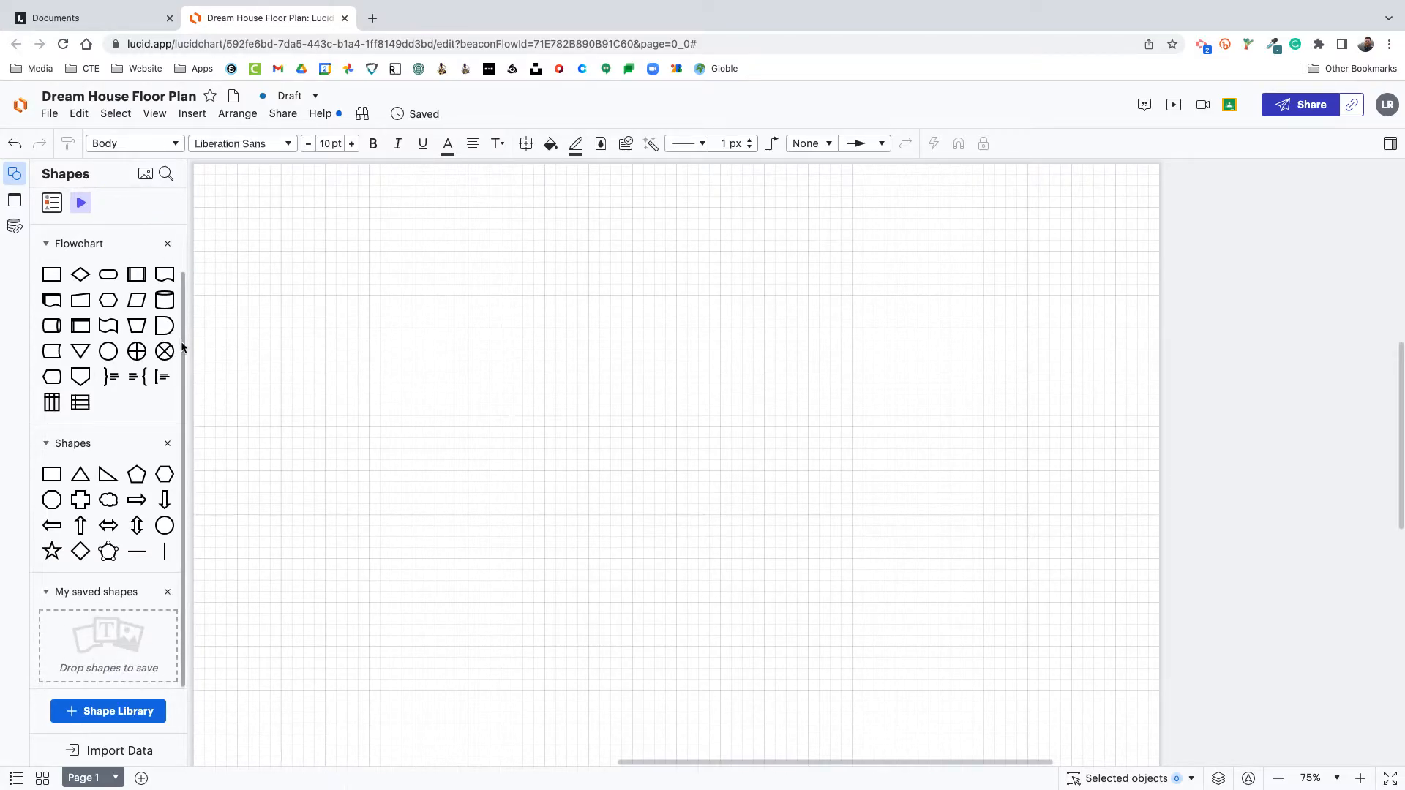
{"action": "scroll", "coordinate": [176, 263], "scroll_direction": "up", "scroll_amount": 2}
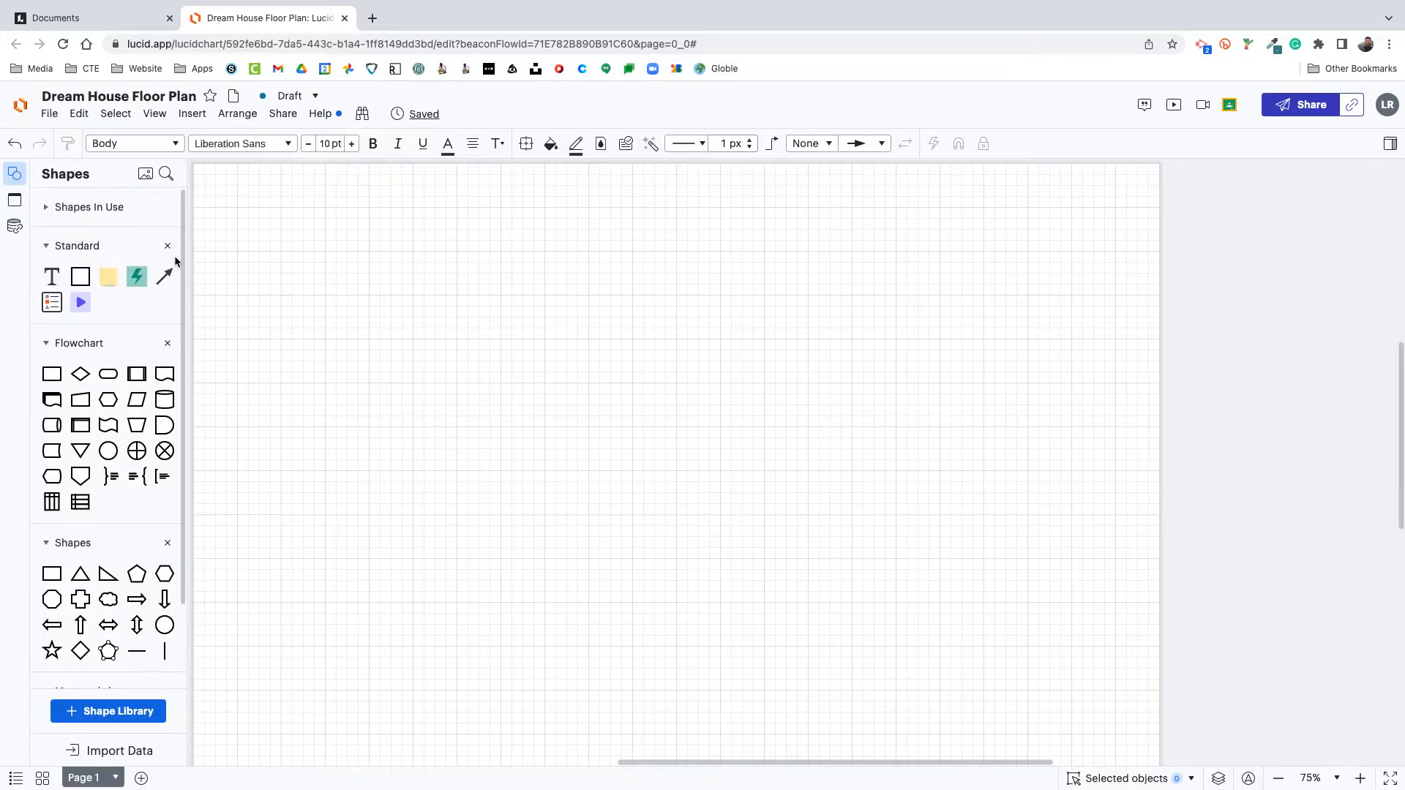
{"action": "left_click", "coordinate": [45, 246]}
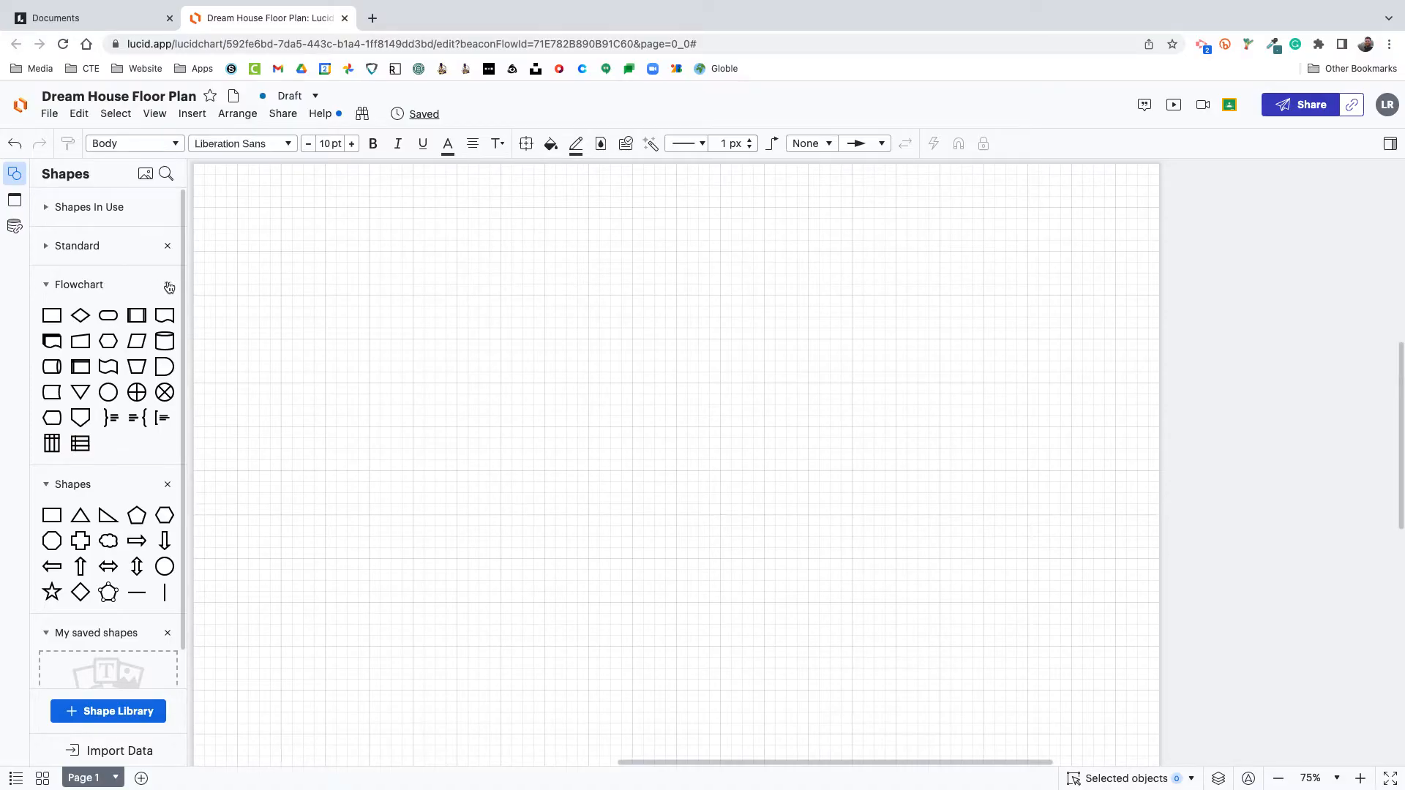
{"action": "left_click", "coordinate": [47, 287]}
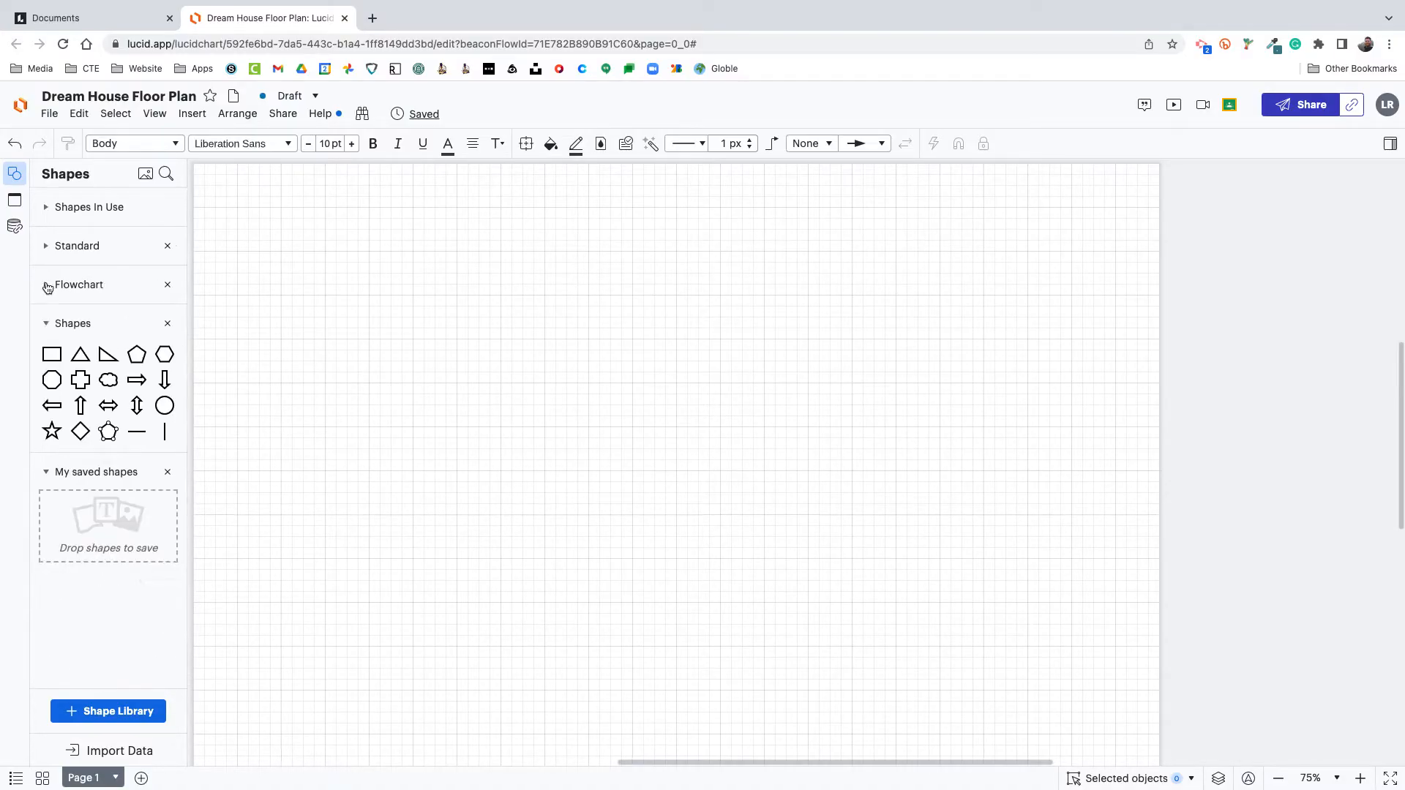
{"action": "left_click", "coordinate": [47, 326]}
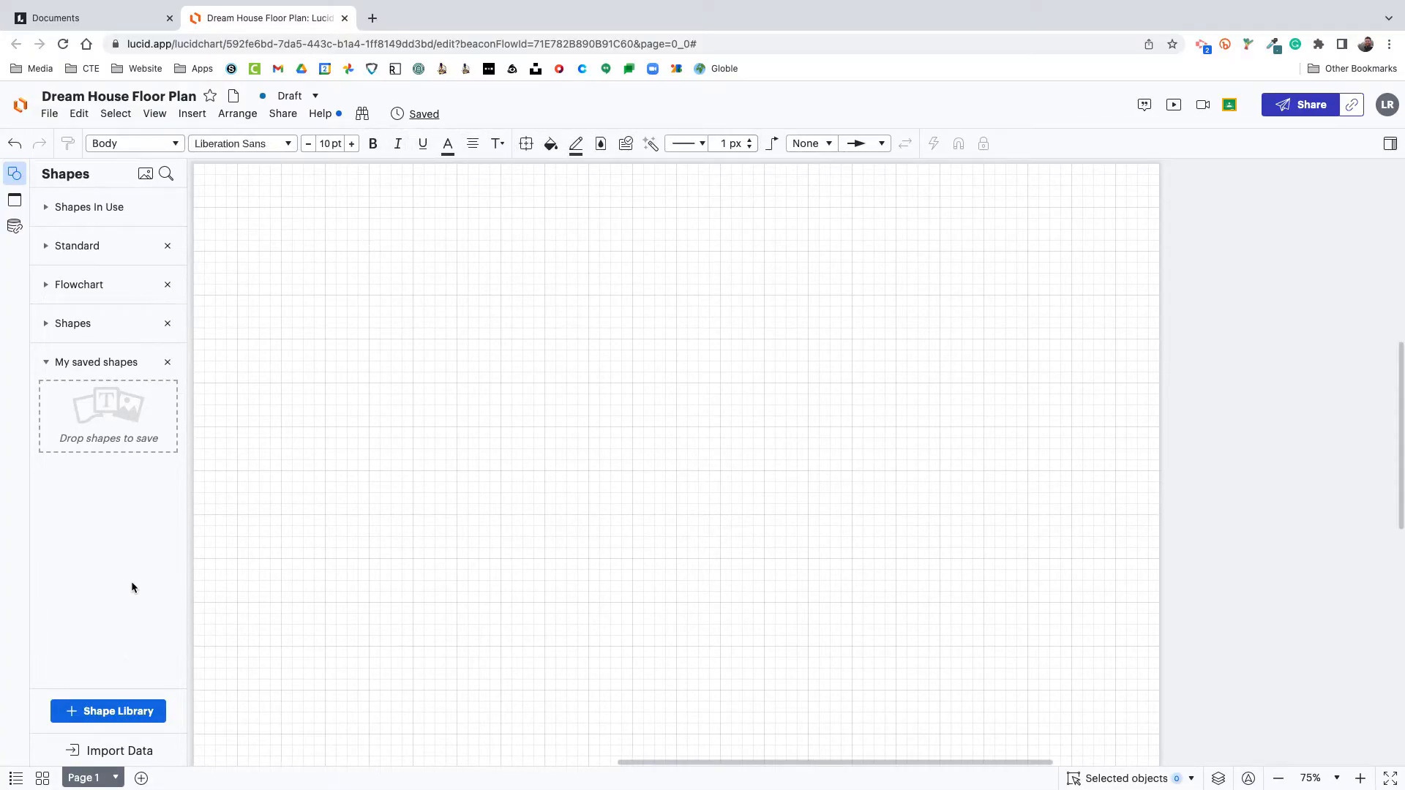
Step: Add the complete Floor Plans library from the standard shape libraries to the document's shapes
{"action": "left_click", "coordinate": [141, 715]}
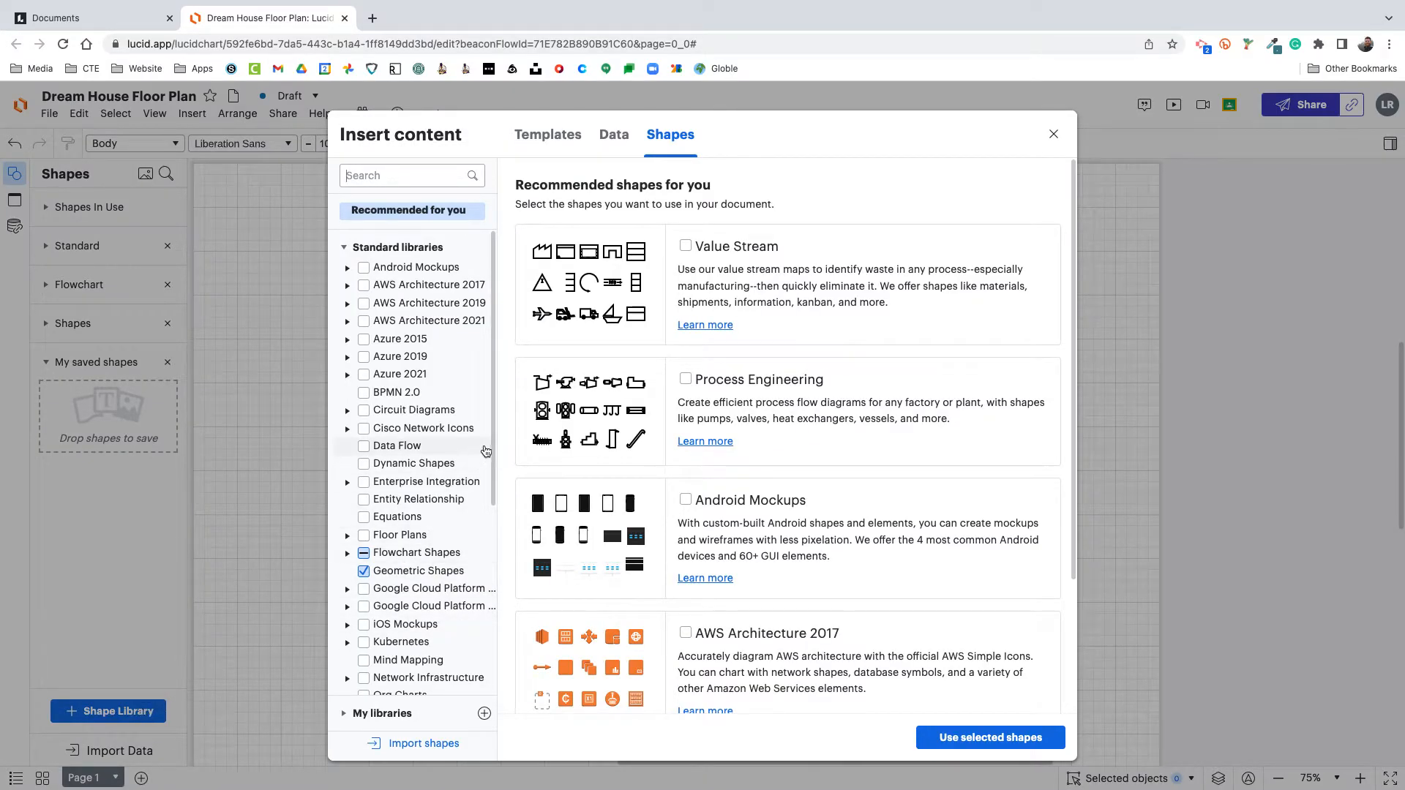
{"action": "left_click_drag", "start_coordinate": [493, 458], "coordinate": [495, 578]}
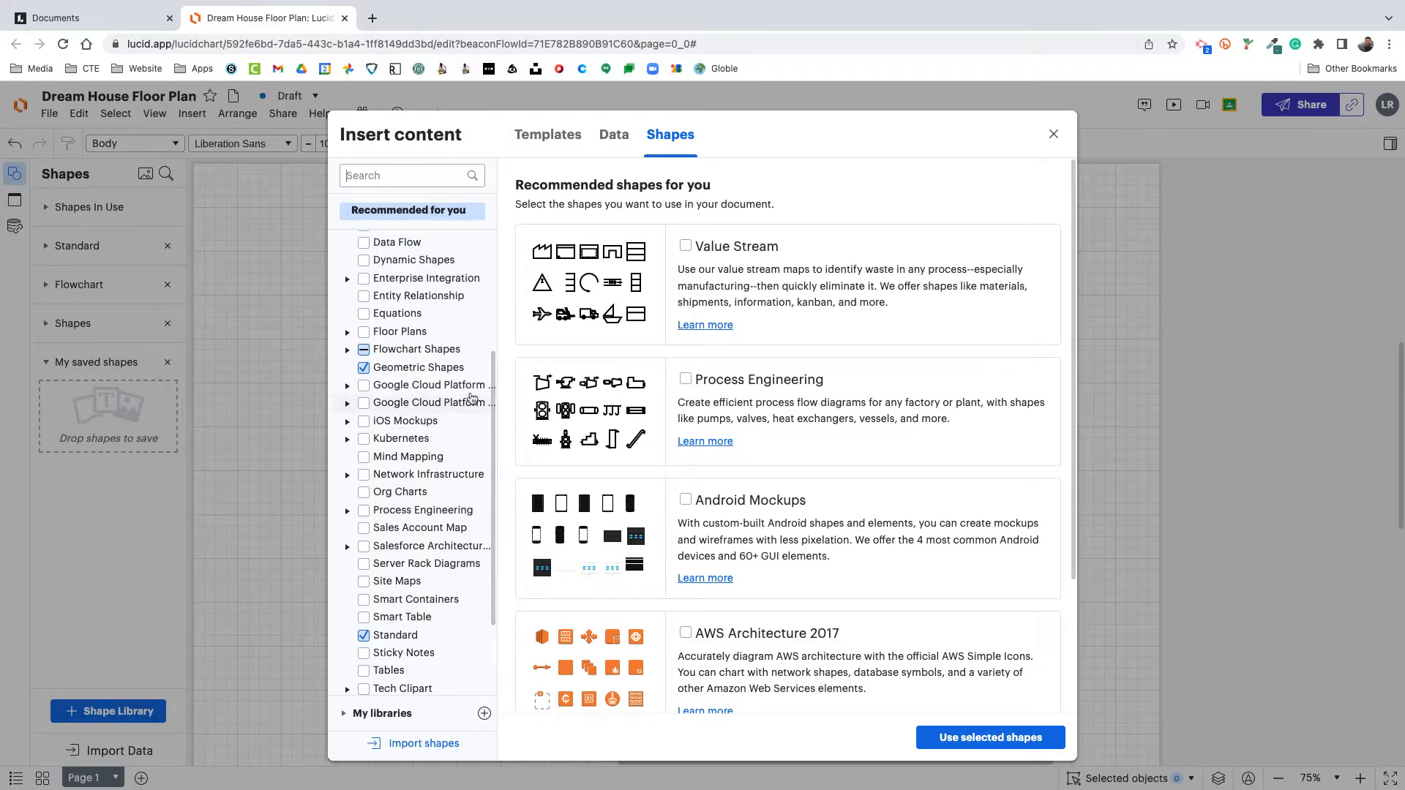
{"action": "left_click", "coordinate": [347, 333]}
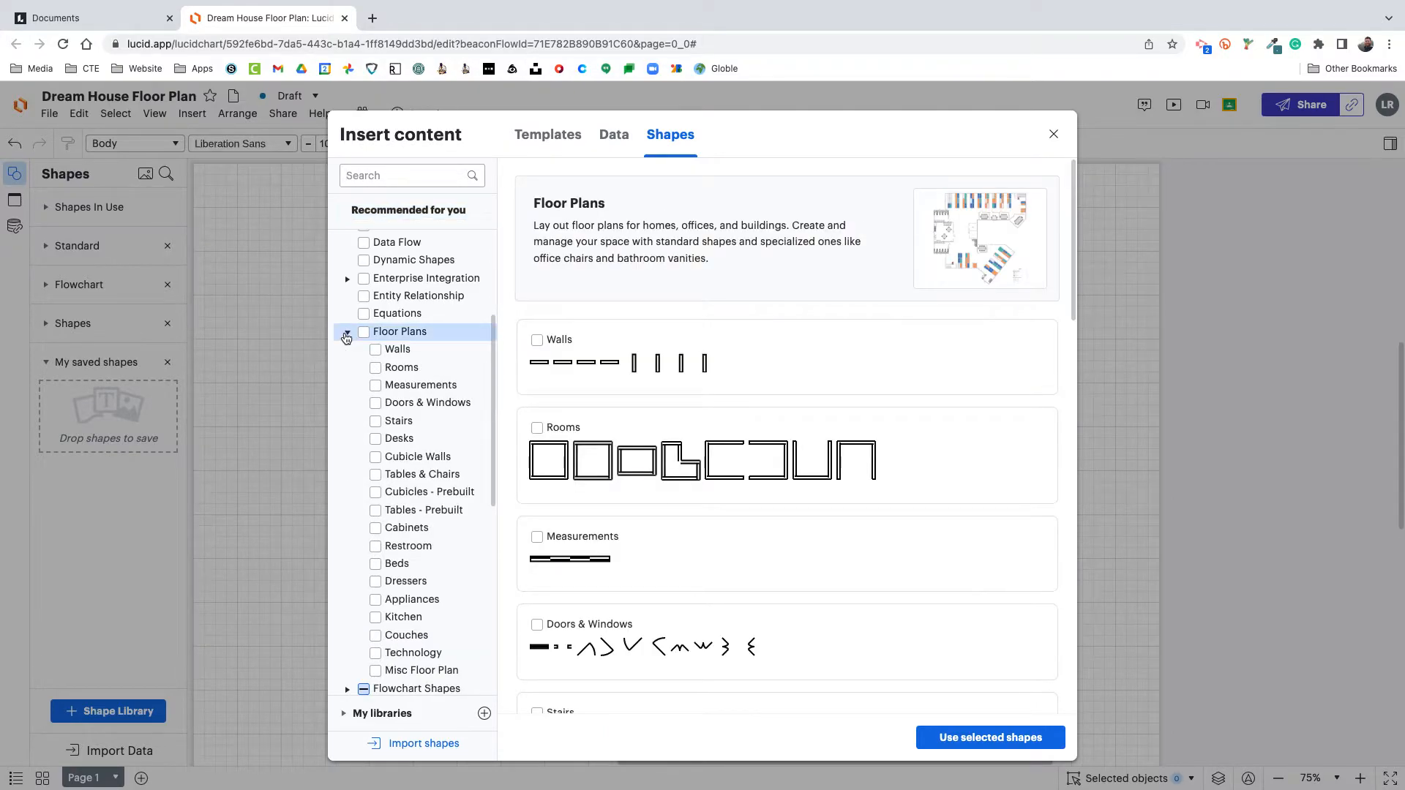
{"action": "left_click", "coordinate": [347, 334]}
{"action": "left_click", "coordinate": [364, 333]}
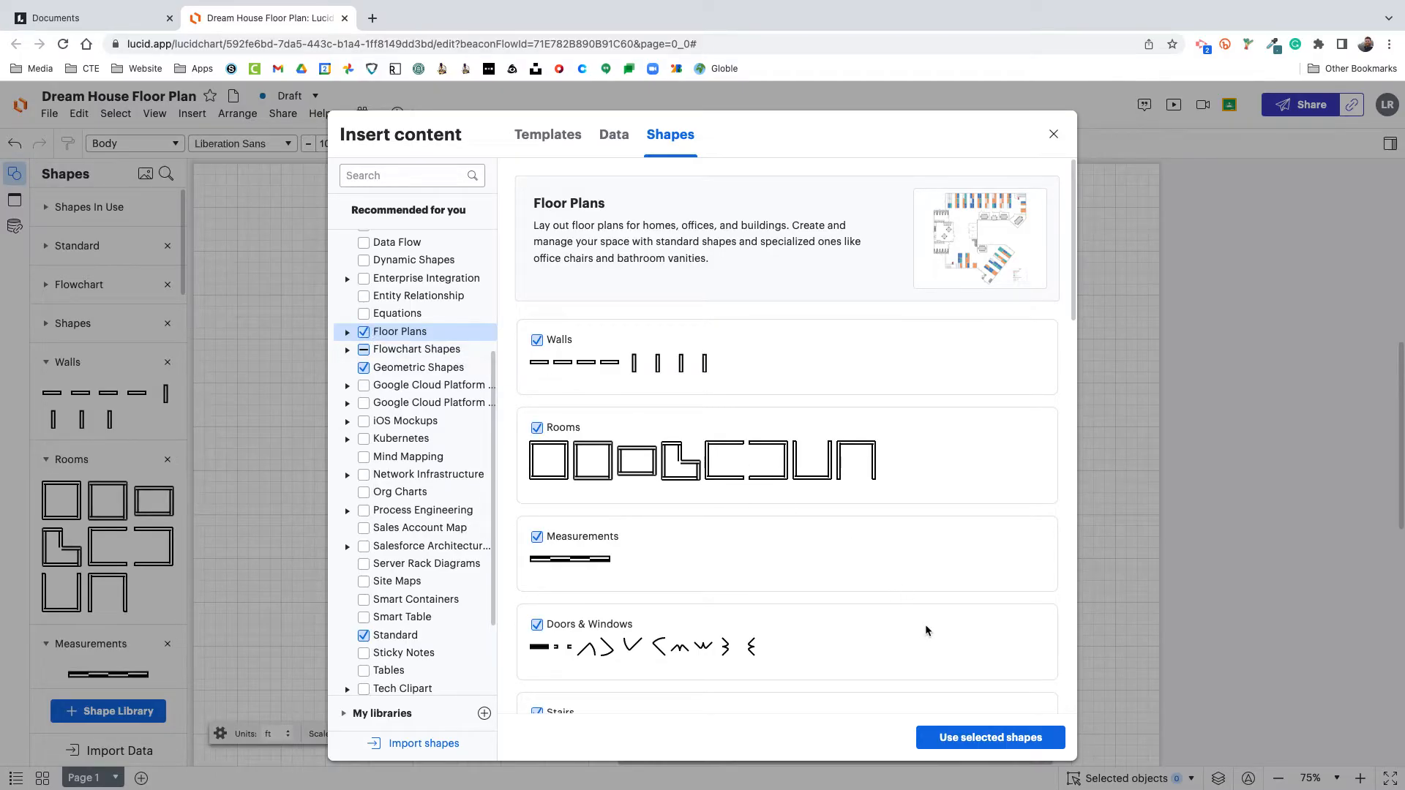
{"action": "left_click", "coordinate": [983, 737]}
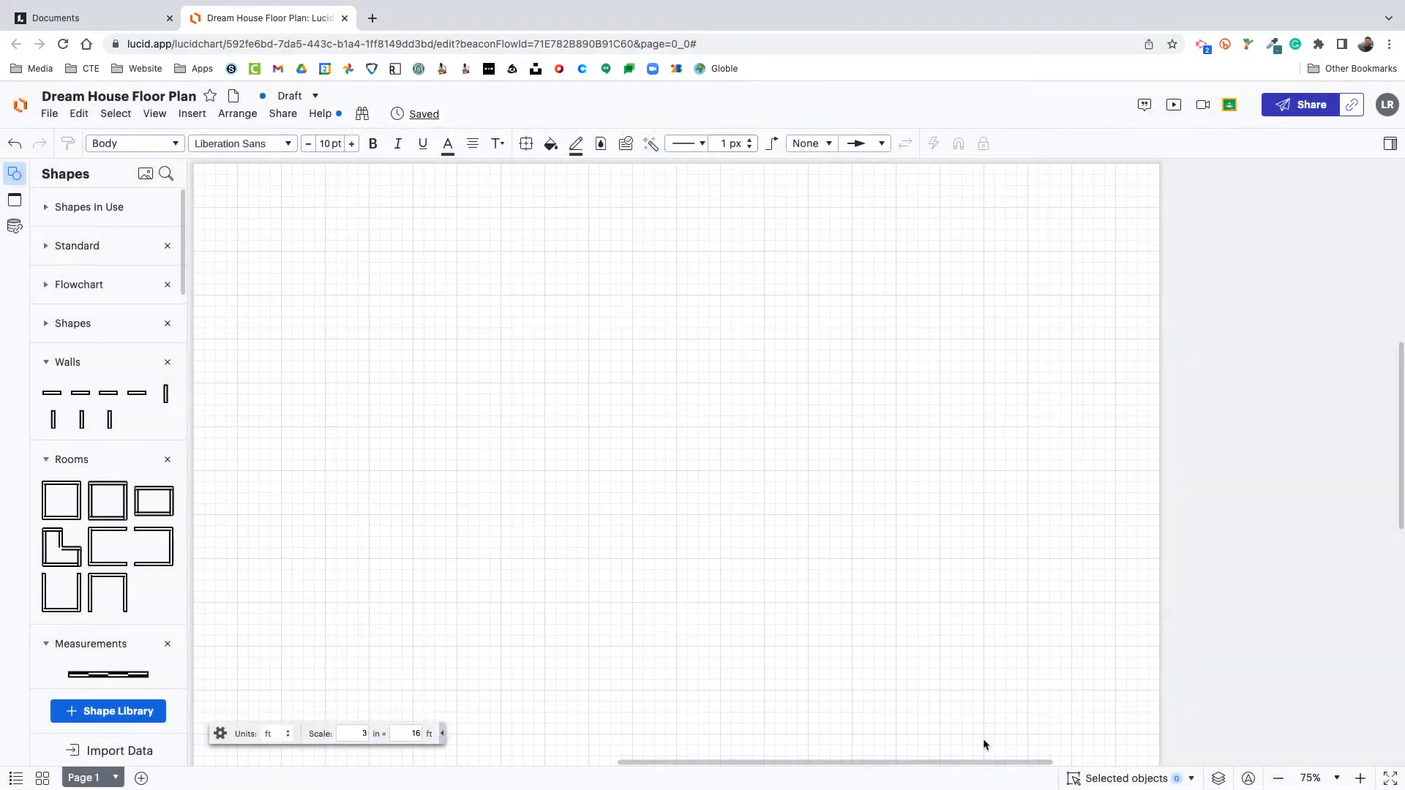
Step: Place a square room of 10' by 10' in the upper right part of the page
{"action": "mouse_move", "coordinate": [182, 276]}
{"action": "left_mouse_down"}
{"action": "mouse_move", "coordinate": [217, 675]}
{"action": "mouse_move", "coordinate": [176, 296]}
{"action": "left_mouse_up"}
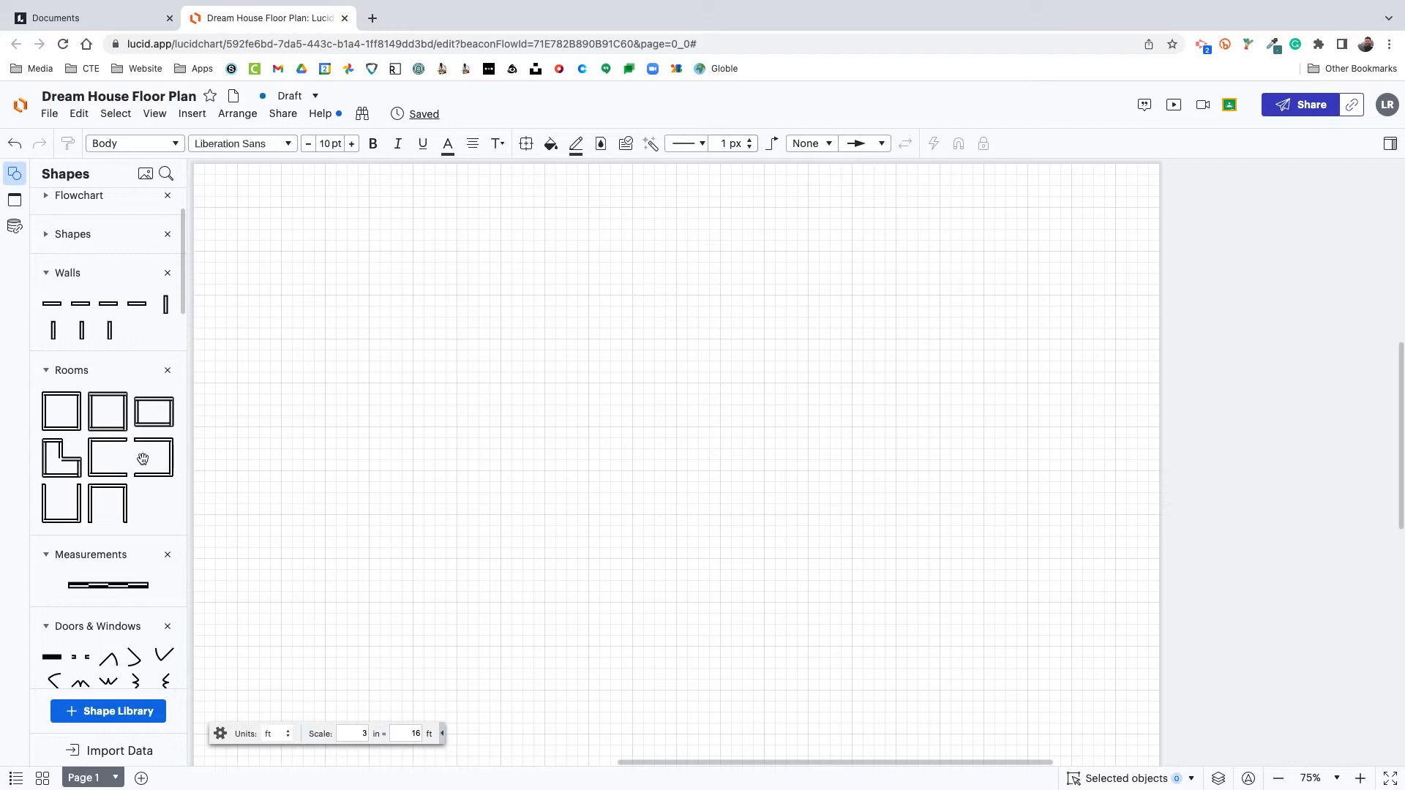
{"action": "scroll", "coordinate": [182, 322], "scroll_direction": "down", "scroll_amount": 1}
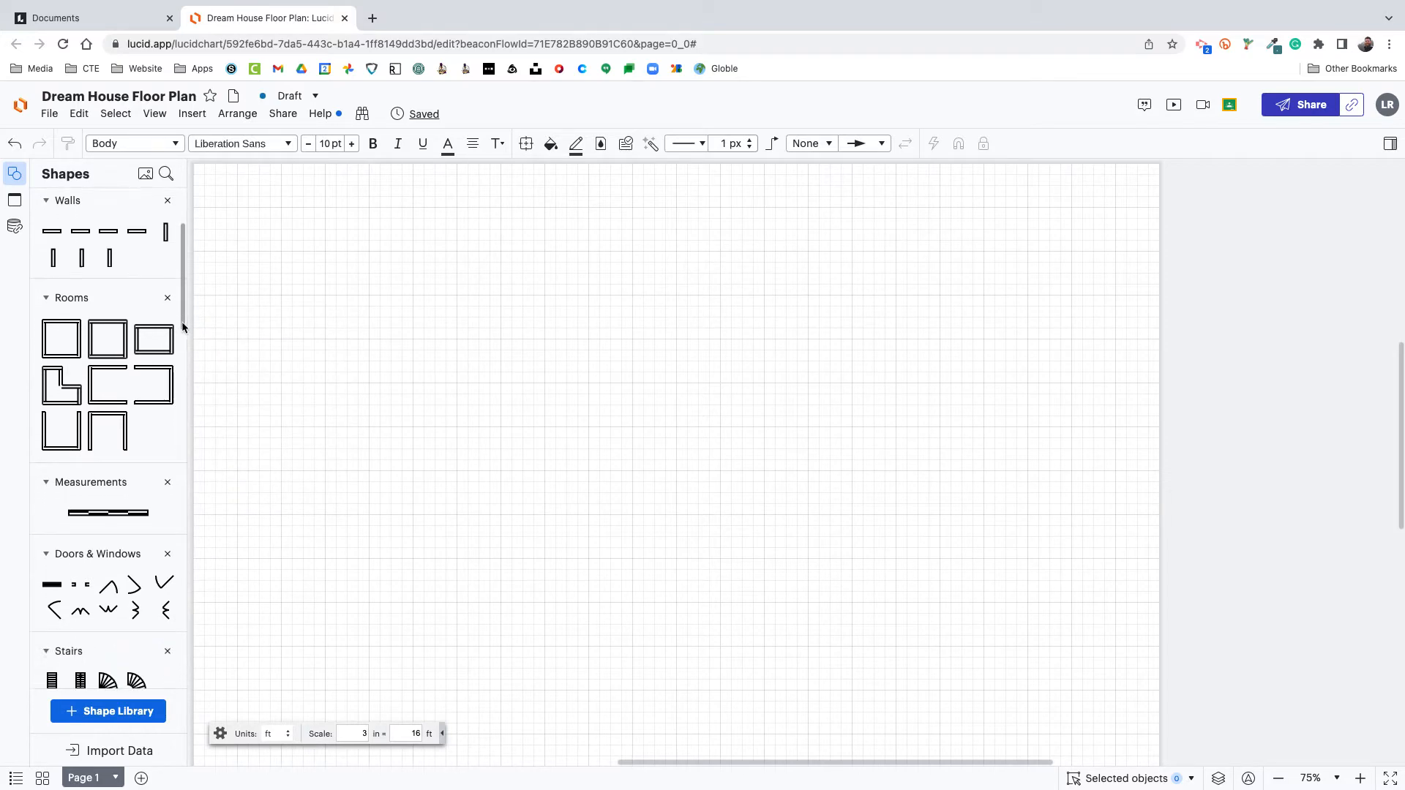
{"action": "left_click_drag", "start_coordinate": [70, 340], "coordinate": [898, 267]}
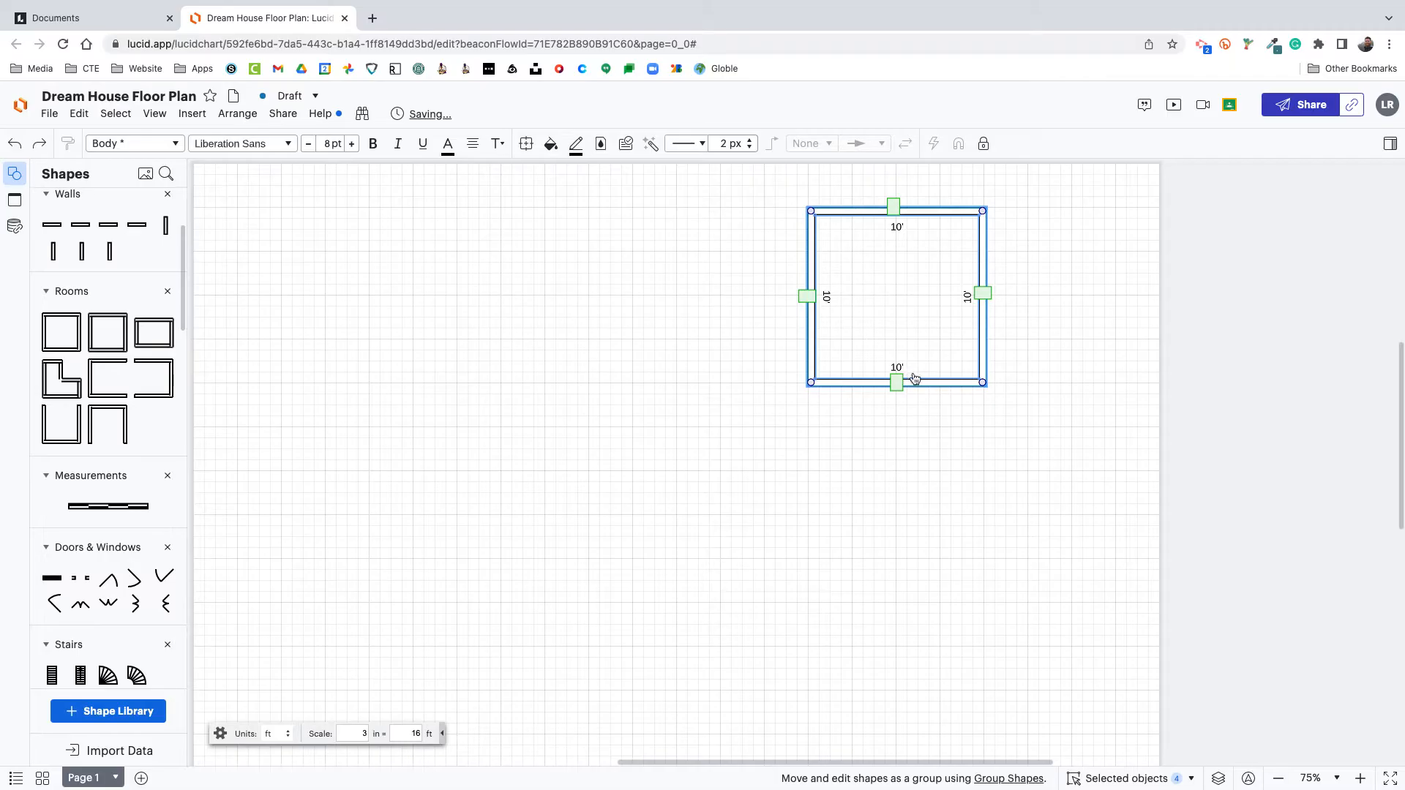
Step: Widen the room to about 13'4" by moving its left wall outward, and pull its lower-right corner inward
{"action": "left_click_drag", "start_coordinate": [810, 299], "coordinate": [757, 304]}
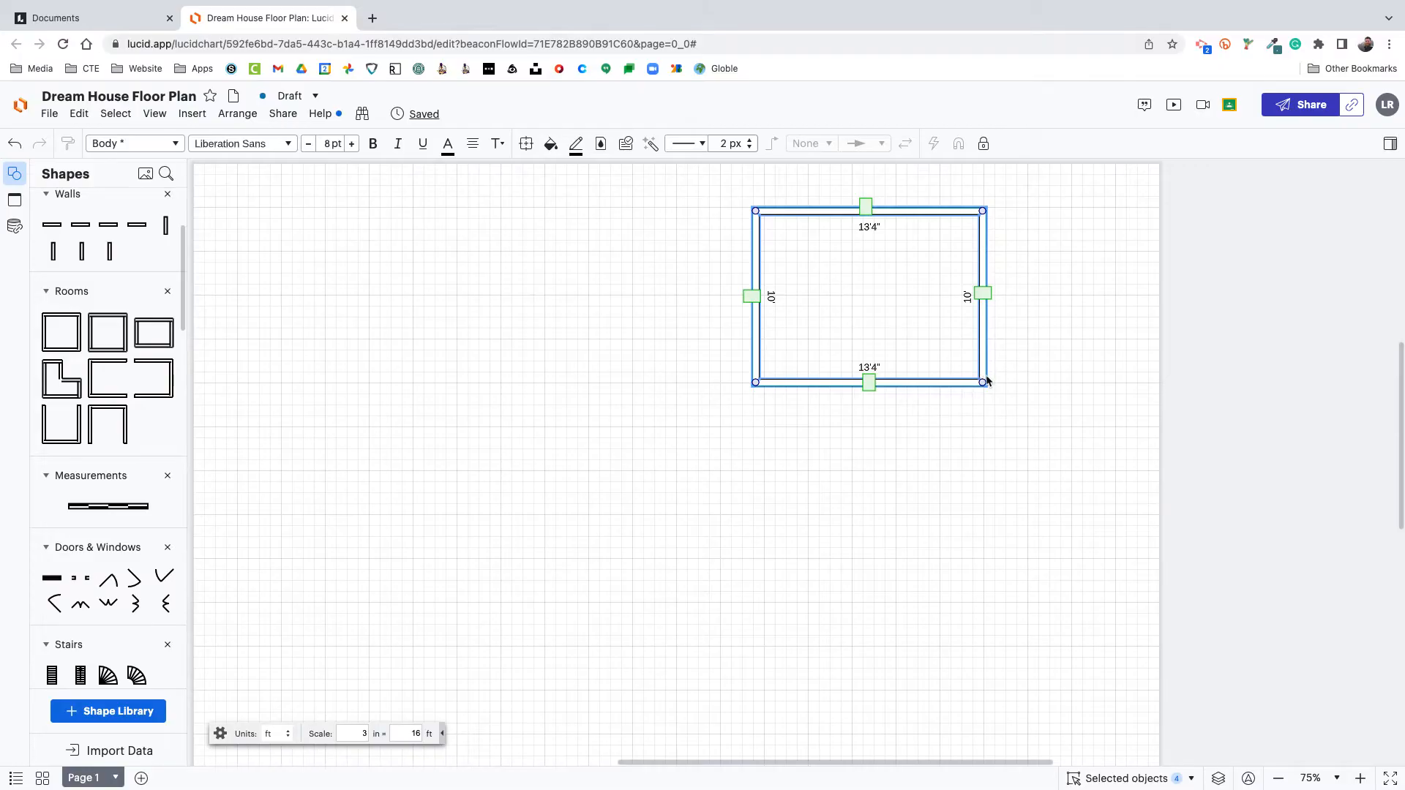
{"action": "left_click_drag", "start_coordinate": [982, 384], "coordinate": [934, 355]}
{"action": "left_click", "coordinate": [948, 545]}
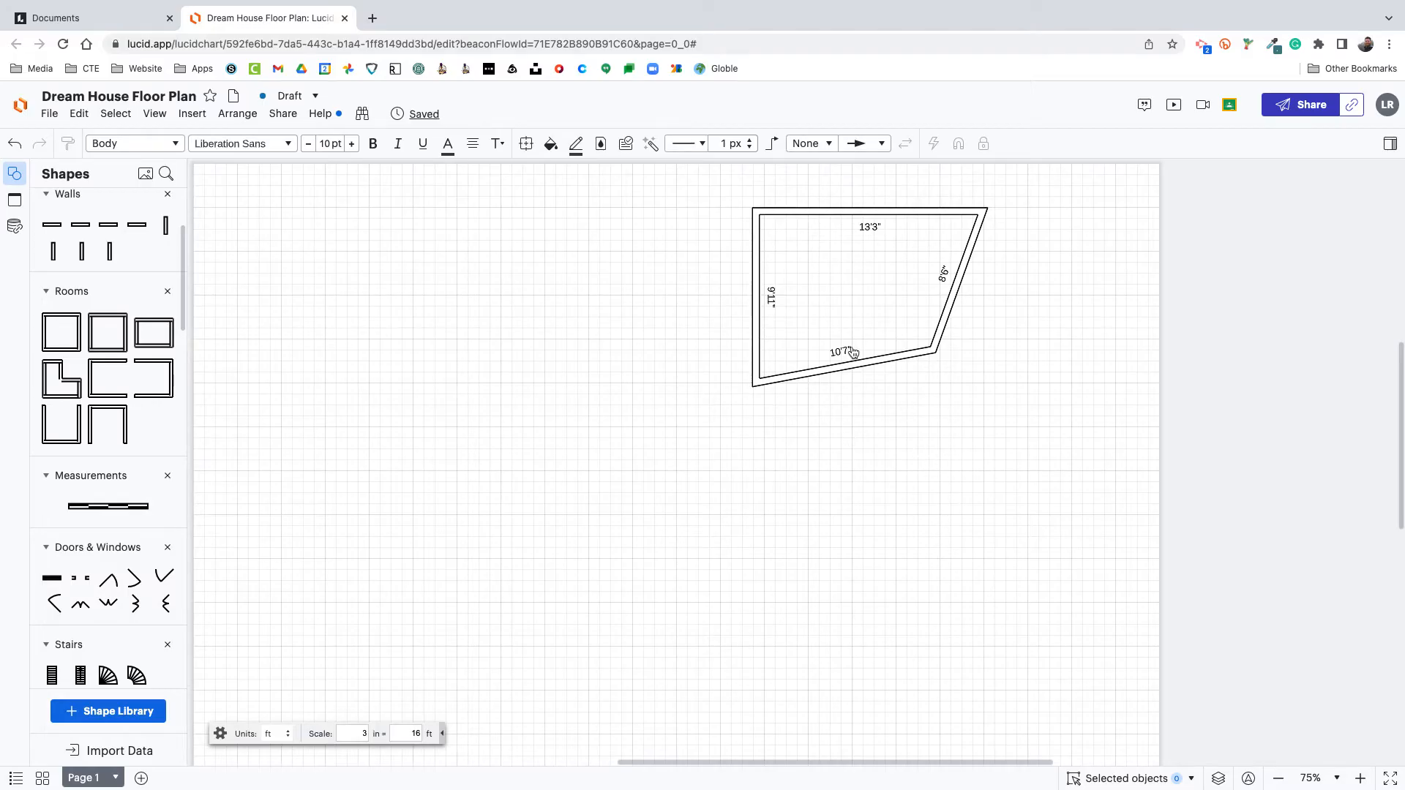
Step: Add a vertical partition wall about 9'5" long inside the room, ending at the slanted bottom wall
{"action": "left_click_drag", "start_coordinate": [53, 251], "coordinate": [795, 333]}
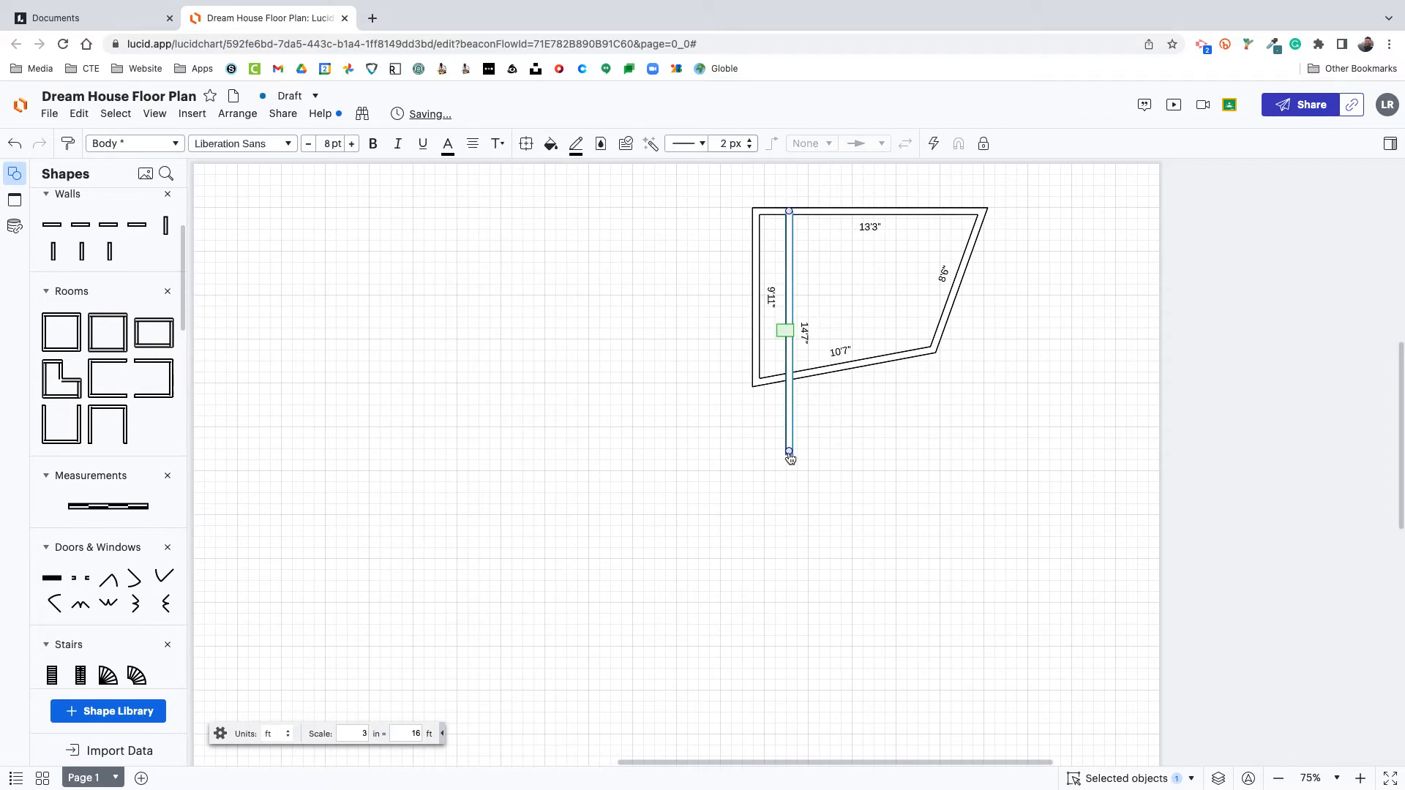
{"action": "left_click_drag", "start_coordinate": [790, 458], "coordinate": [788, 387]}
{"action": "left_click_drag", "start_coordinate": [789, 300], "coordinate": [808, 297]}
{"action": "left_click", "coordinate": [576, 427]}
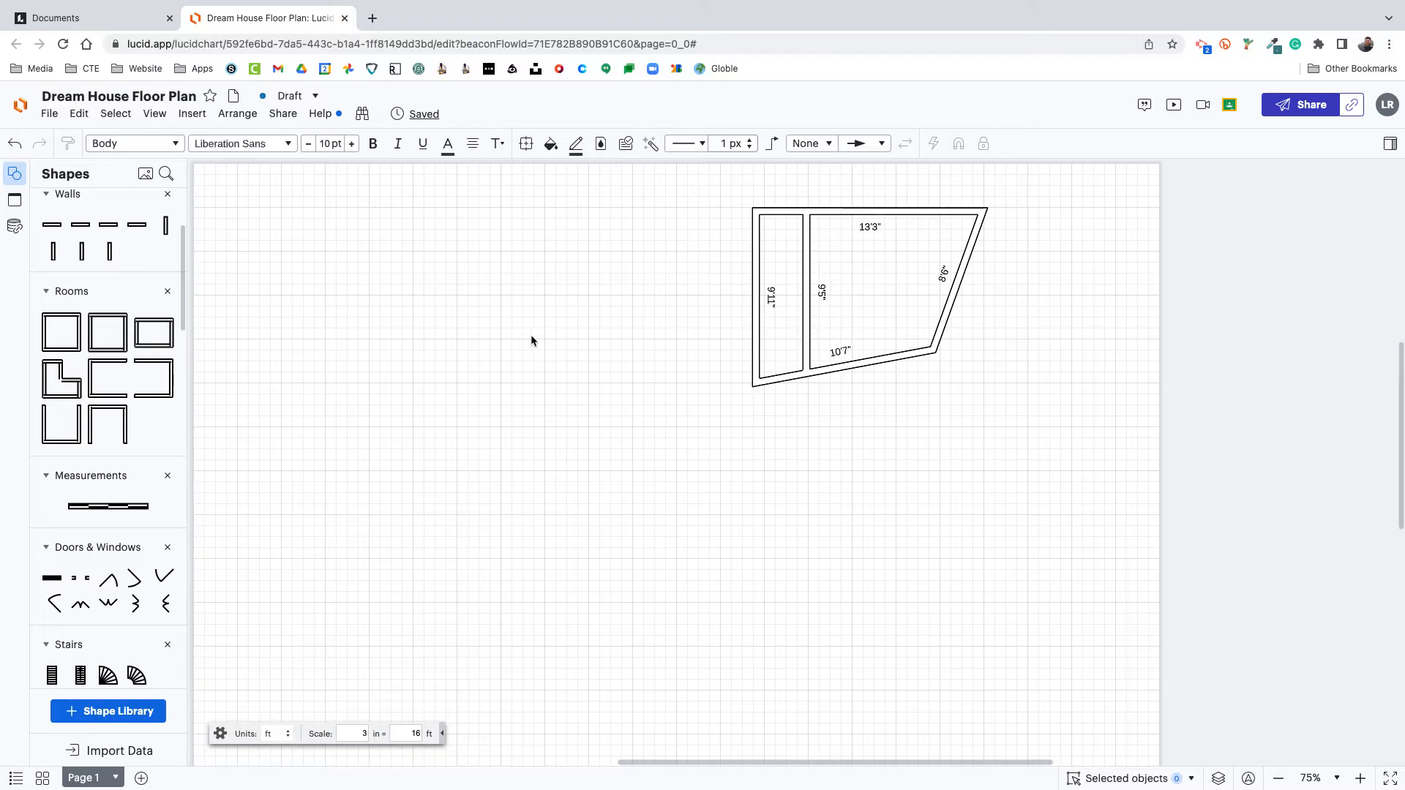
Step: Shift the partition wall right to a length of about 8'10", and move the slanted right wall outward so the top wall spans about 19'
{"action": "left_click", "coordinate": [805, 300]}
{"action": "left_click_drag", "start_coordinate": [804, 294], "coordinate": [834, 293]}
{"action": "left_click_drag", "start_coordinate": [953, 292], "coordinate": [1053, 288]}
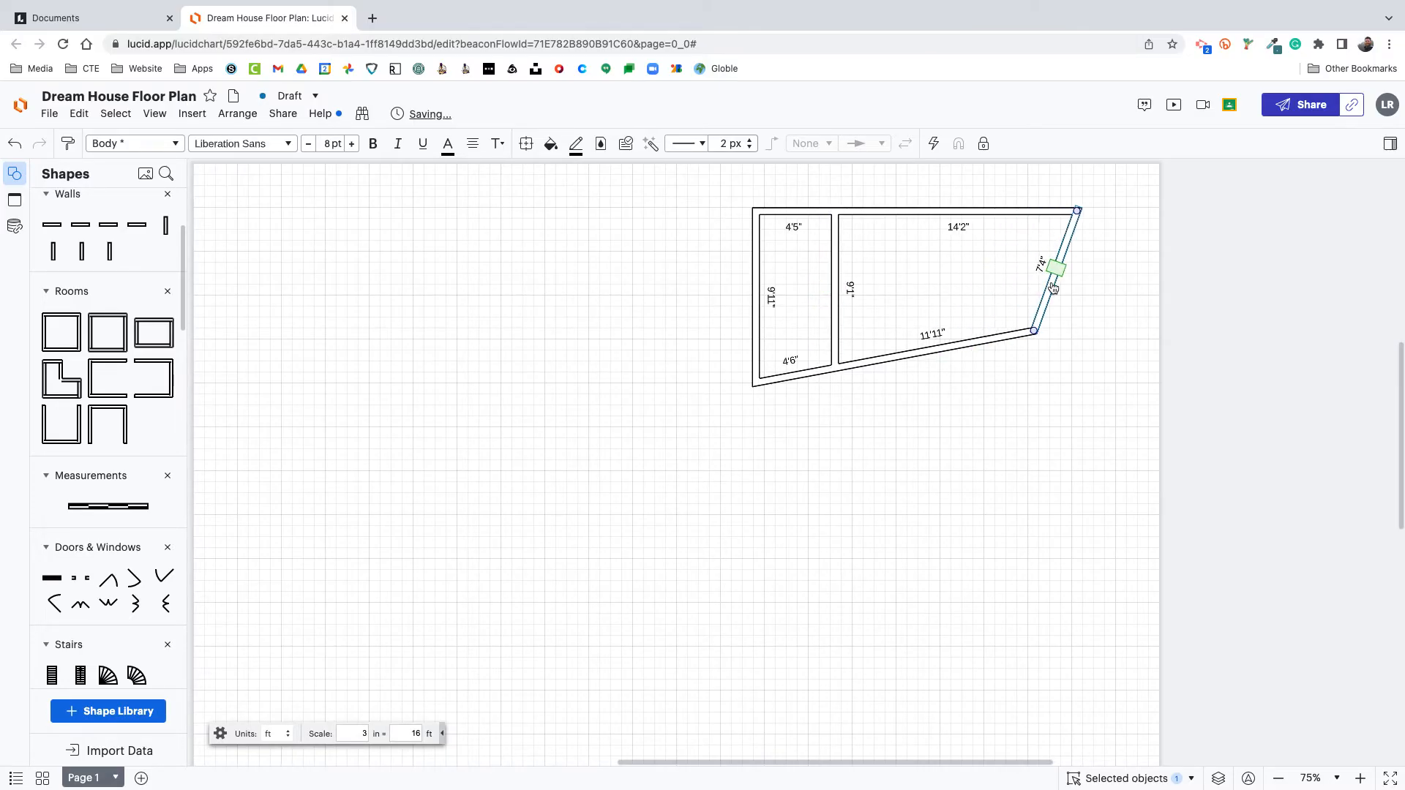
{"action": "left_click_drag", "start_coordinate": [838, 296], "coordinate": [856, 294]}
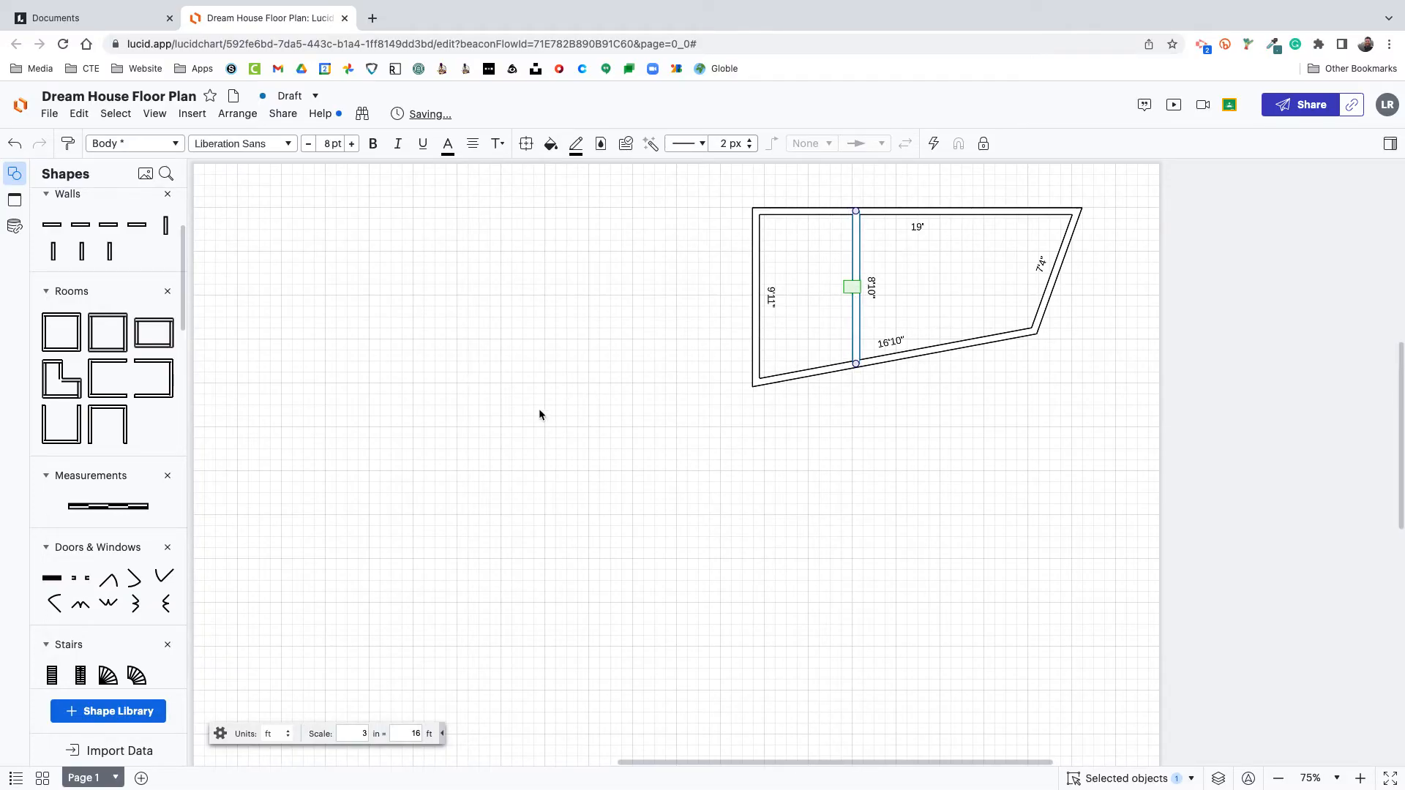
Step: Place a door in the lower part of the partition wall, swinging into the left room
{"action": "left_click_drag", "start_coordinate": [135, 579], "coordinate": [836, 321]}
{"action": "left_click_drag", "start_coordinate": [831, 297], "coordinate": [833, 327]}
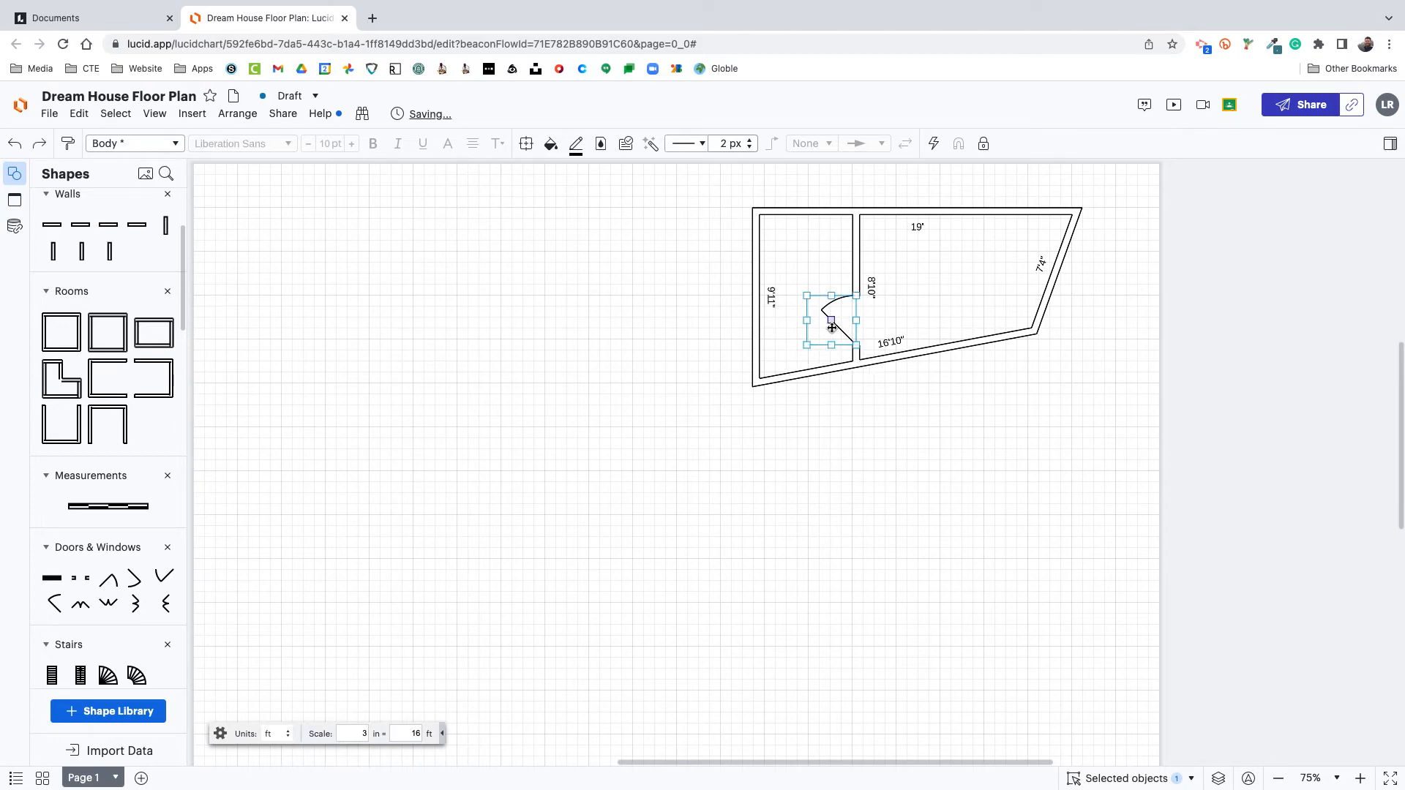
Step: Place a toilet about 1'5" x 2'2" against the top wall of the left room, near its upper-left corner
{"action": "scroll", "coordinate": [148, 502], "scroll_direction": "down", "scroll_amount": 7}
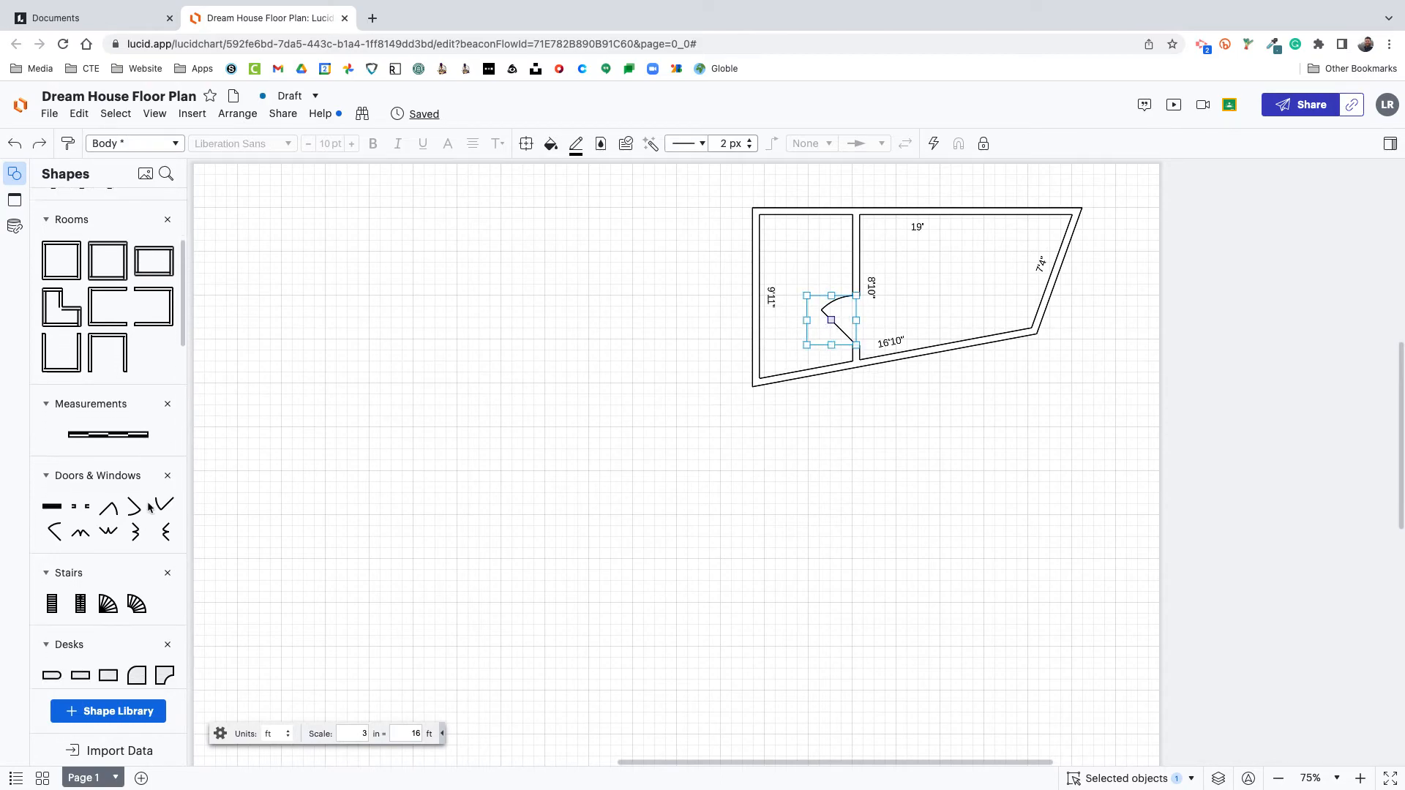
{"action": "scroll", "coordinate": [117, 471], "scroll_direction": "down", "scroll_amount": 8}
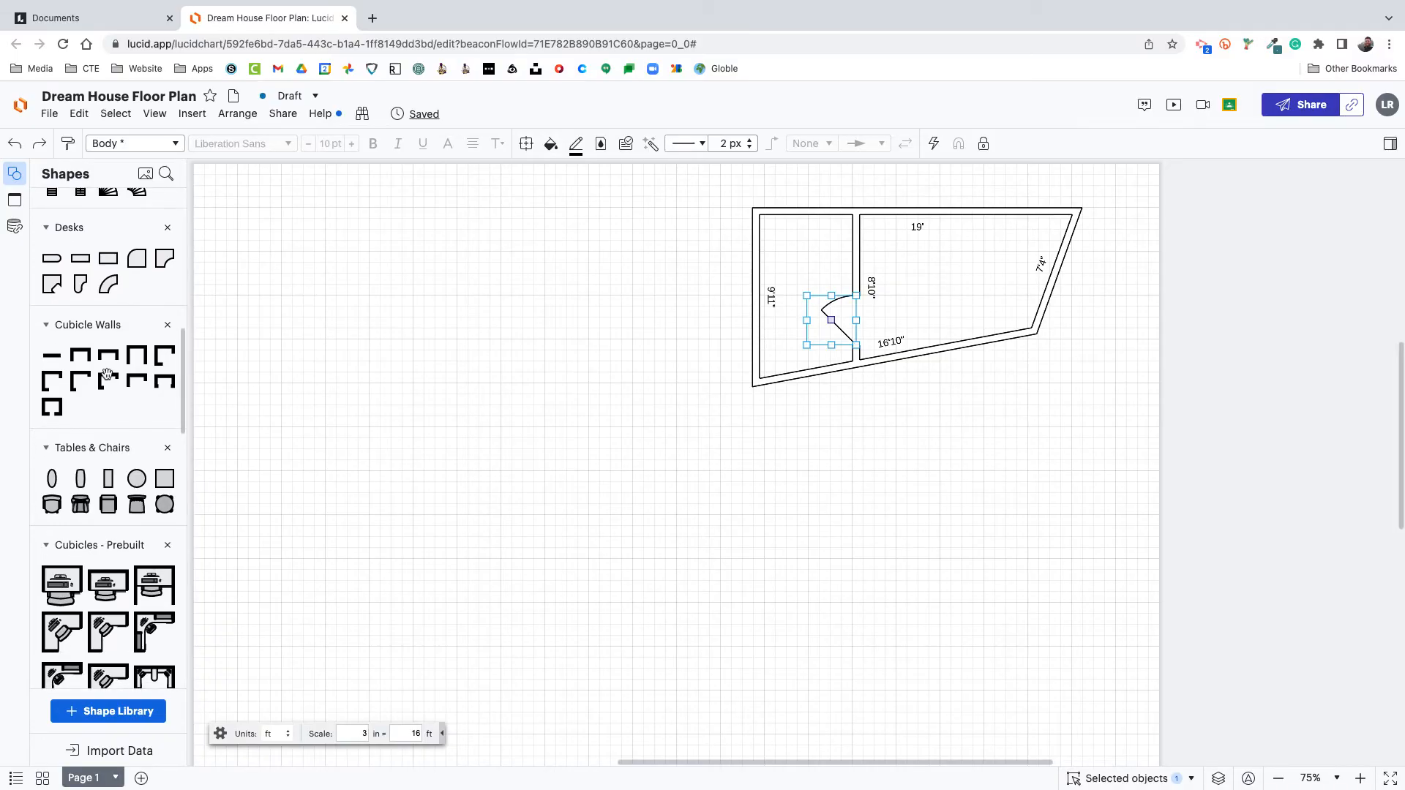
{"action": "scroll", "coordinate": [108, 378], "scroll_direction": "down", "scroll_amount": 3}
{"action": "mouse_move", "coordinate": [52, 386]}
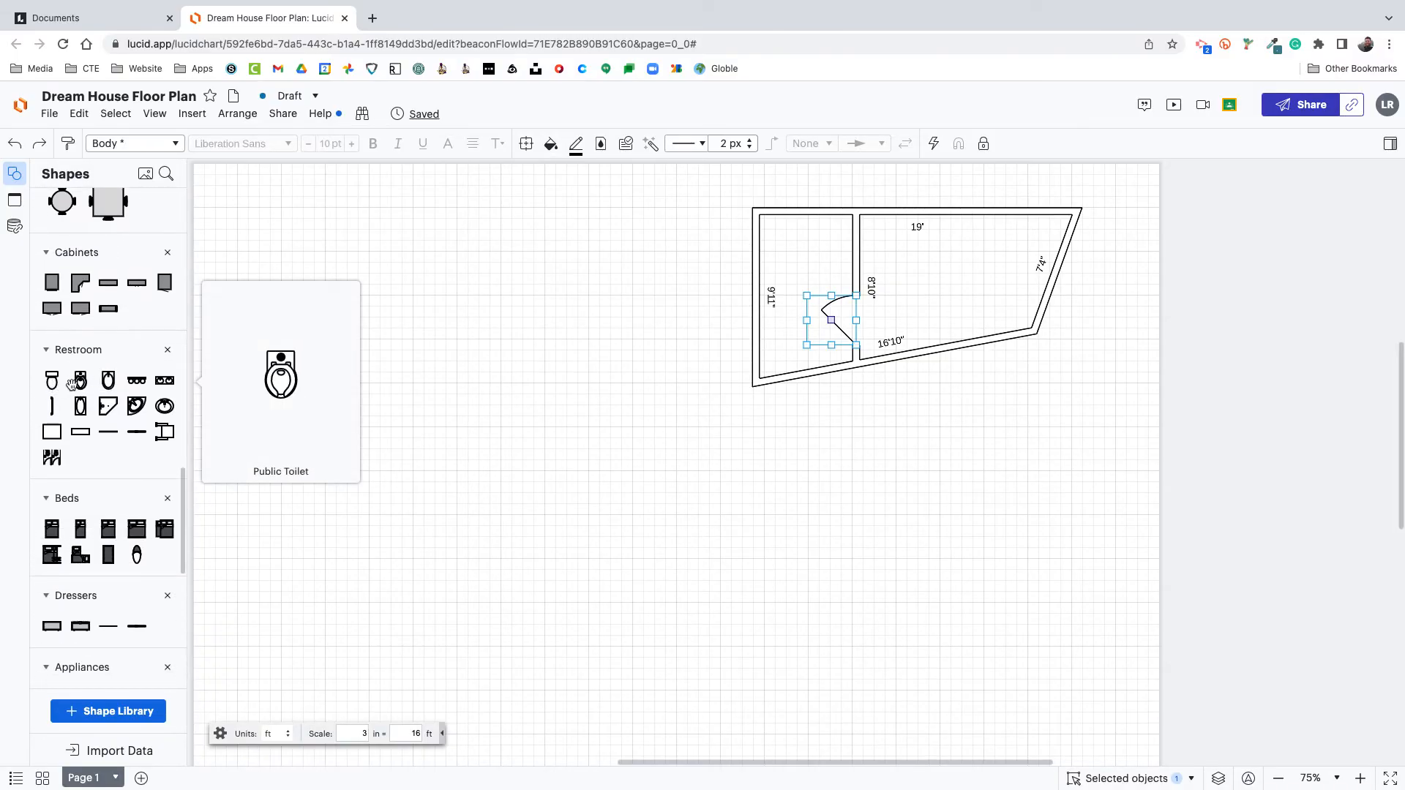
{"action": "left_click_drag", "start_coordinate": [57, 383], "coordinate": [781, 234]}
Step: Place a corner sink in the left room's upper-right corner, oriented to fit between the top wall and the partition
{"action": "mouse_move", "coordinate": [80, 407]}
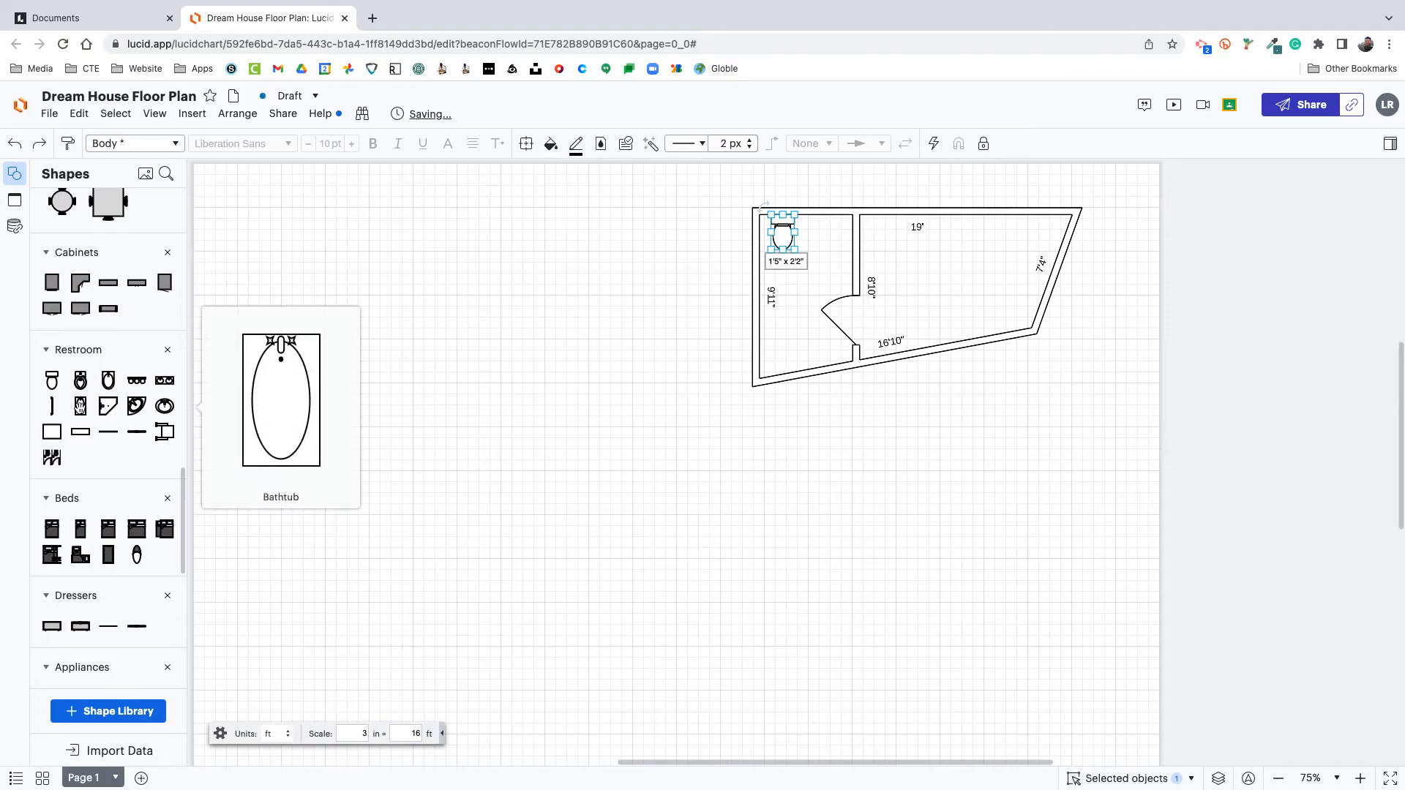
{"action": "mouse_move", "coordinate": [134, 416]}
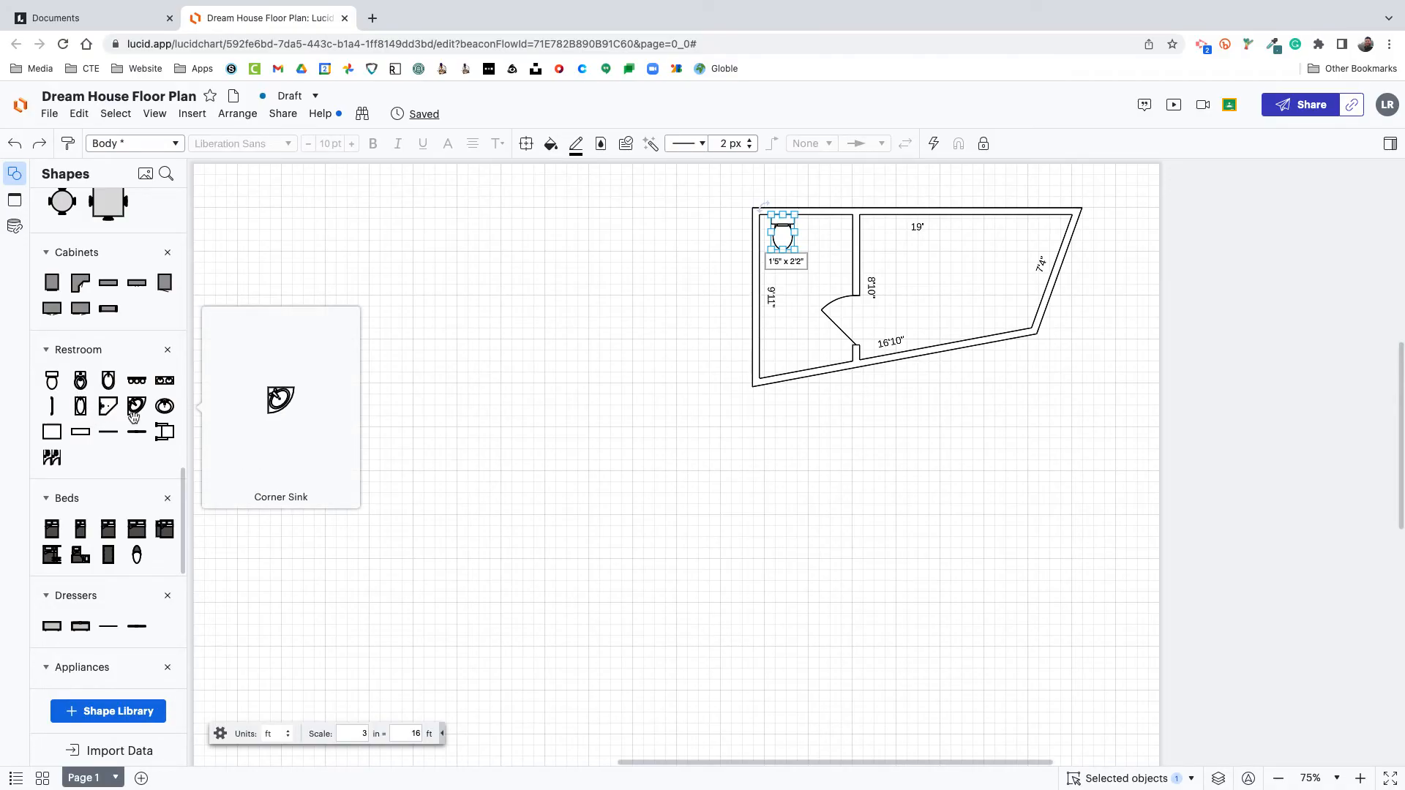
{"action": "left_click_drag", "start_coordinate": [133, 413], "coordinate": [846, 276]}
{"action": "left_click", "coordinate": [671, 428]}
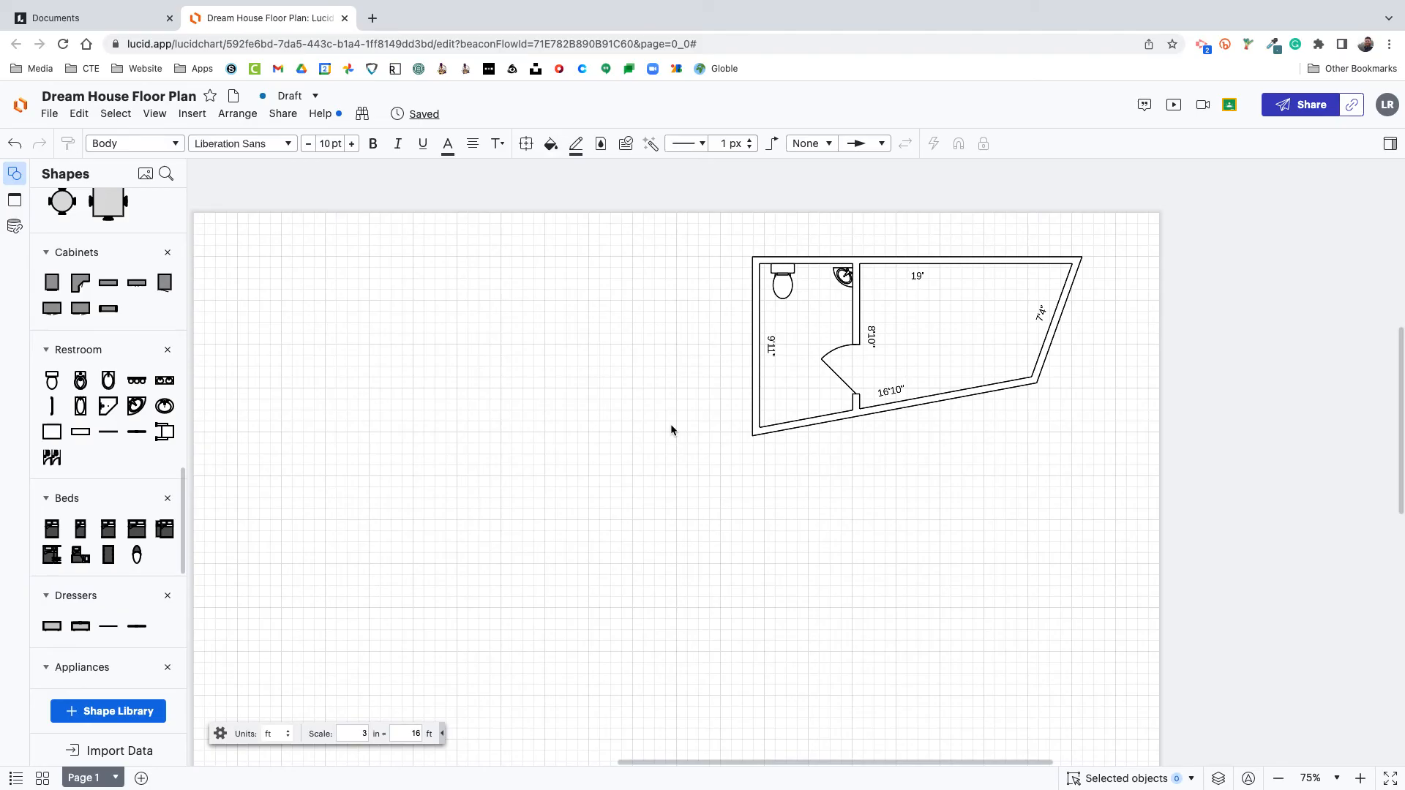
Step: Move the left outer wall outward until the top wall spans about 22'3", and delete the partition wall between the rooms
{"action": "left_click_drag", "start_coordinate": [758, 354], "coordinate": [709, 382]}
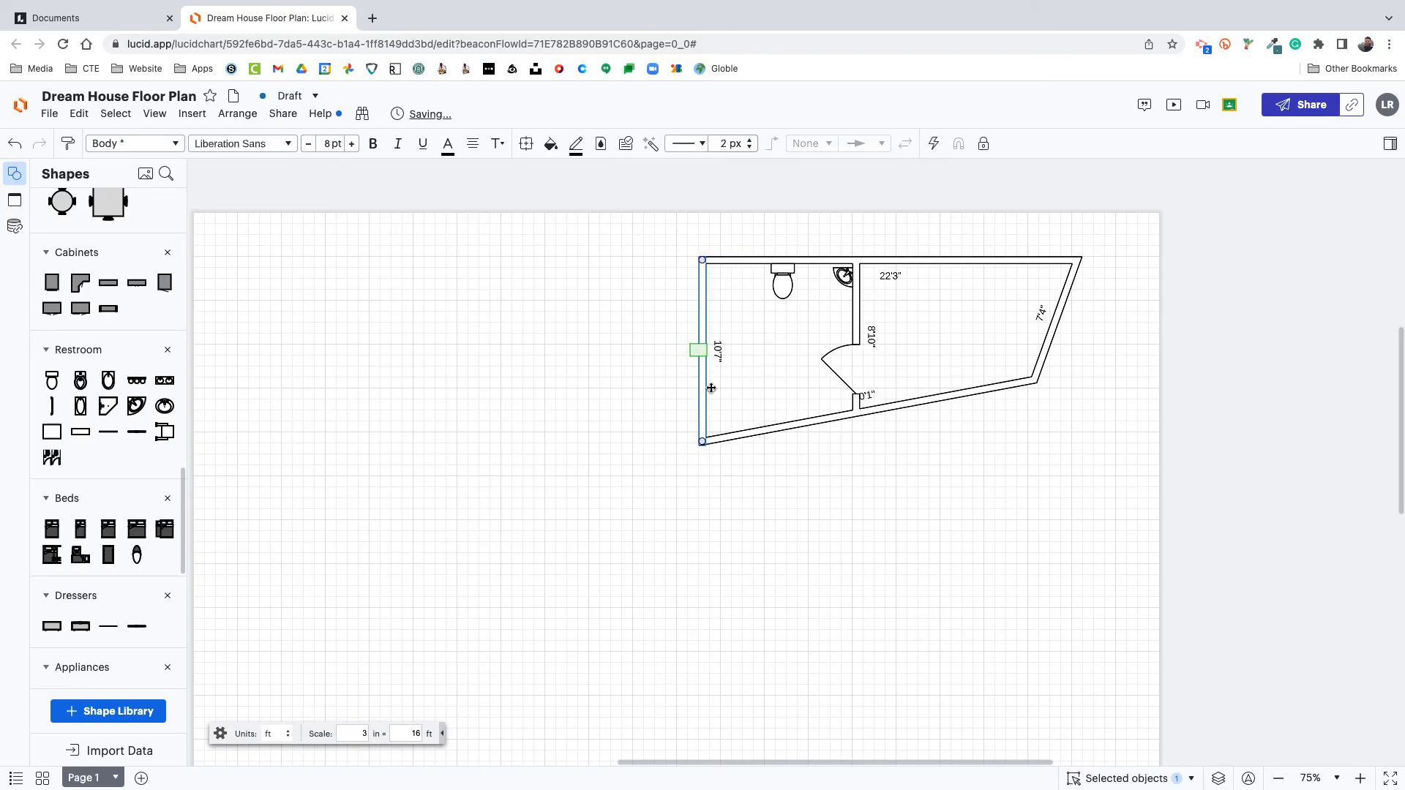
{"action": "left_click", "coordinate": [859, 306]}
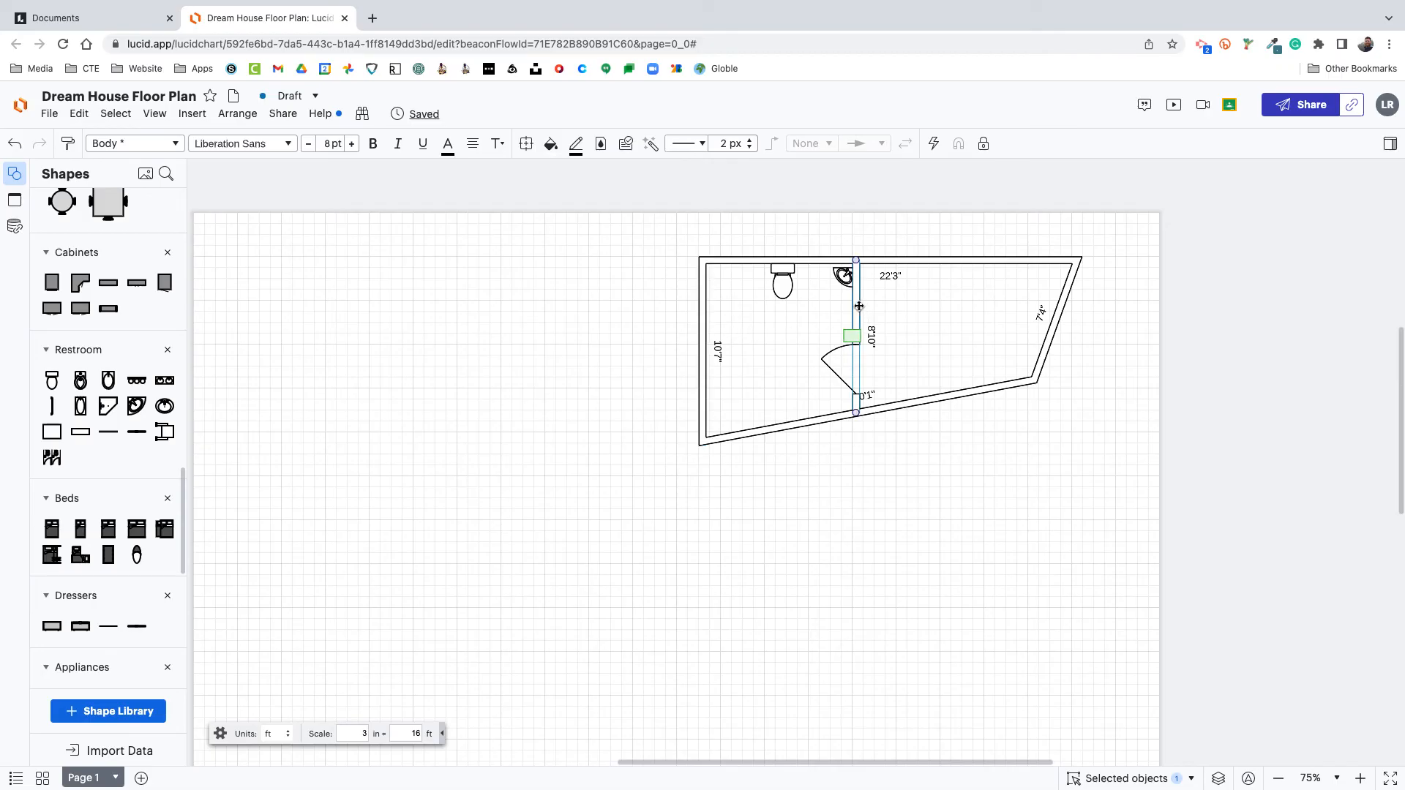
{"action": "key", "text": "Delete"}
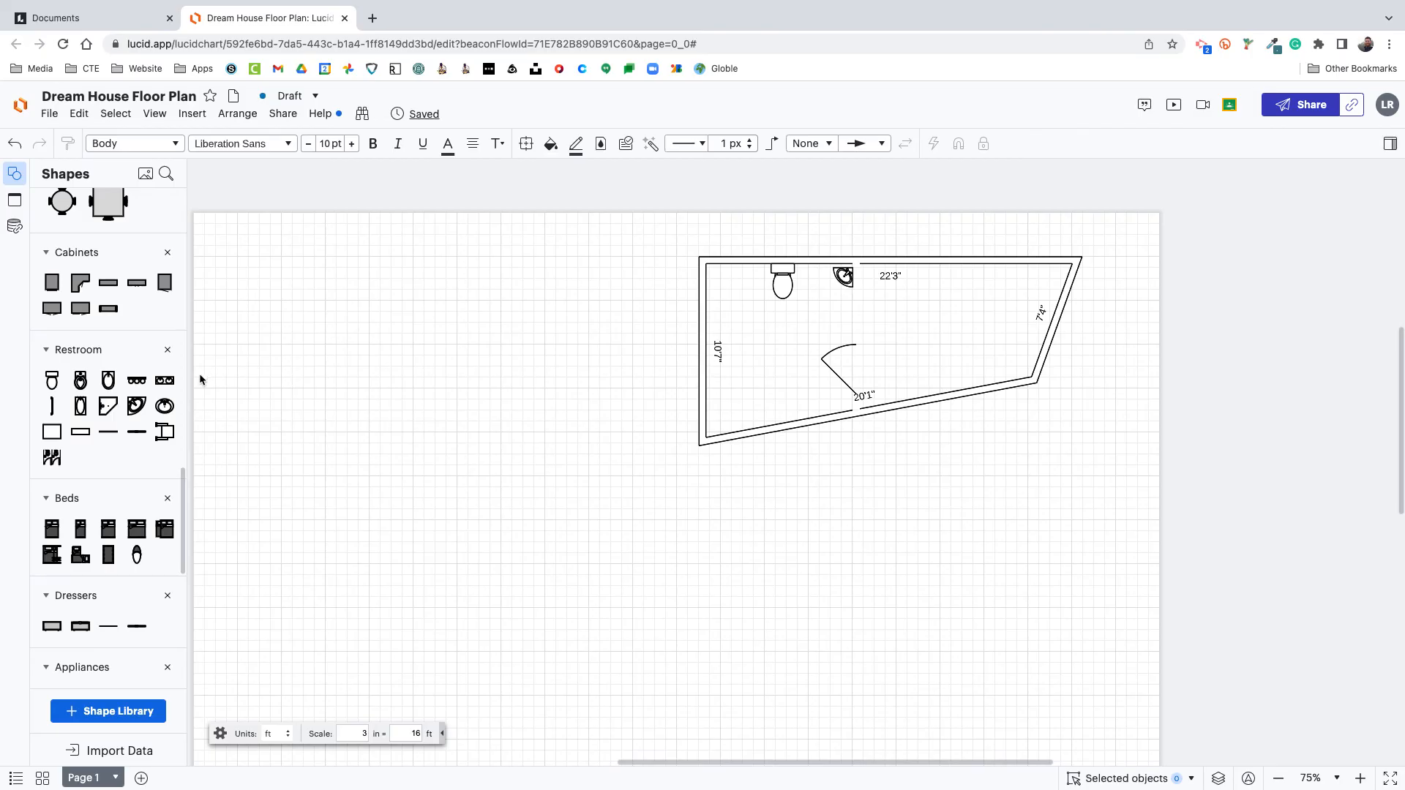
Step: Look through the floor plan shapes for a vertical wall
{"action": "scroll", "coordinate": [125, 320], "scroll_direction": "down", "scroll_amount": 10}
{"action": "scroll", "coordinate": [127, 319], "scroll_direction": "up", "scroll_amount": 15}
{"action": "mouse_move", "coordinate": [126, 324]}
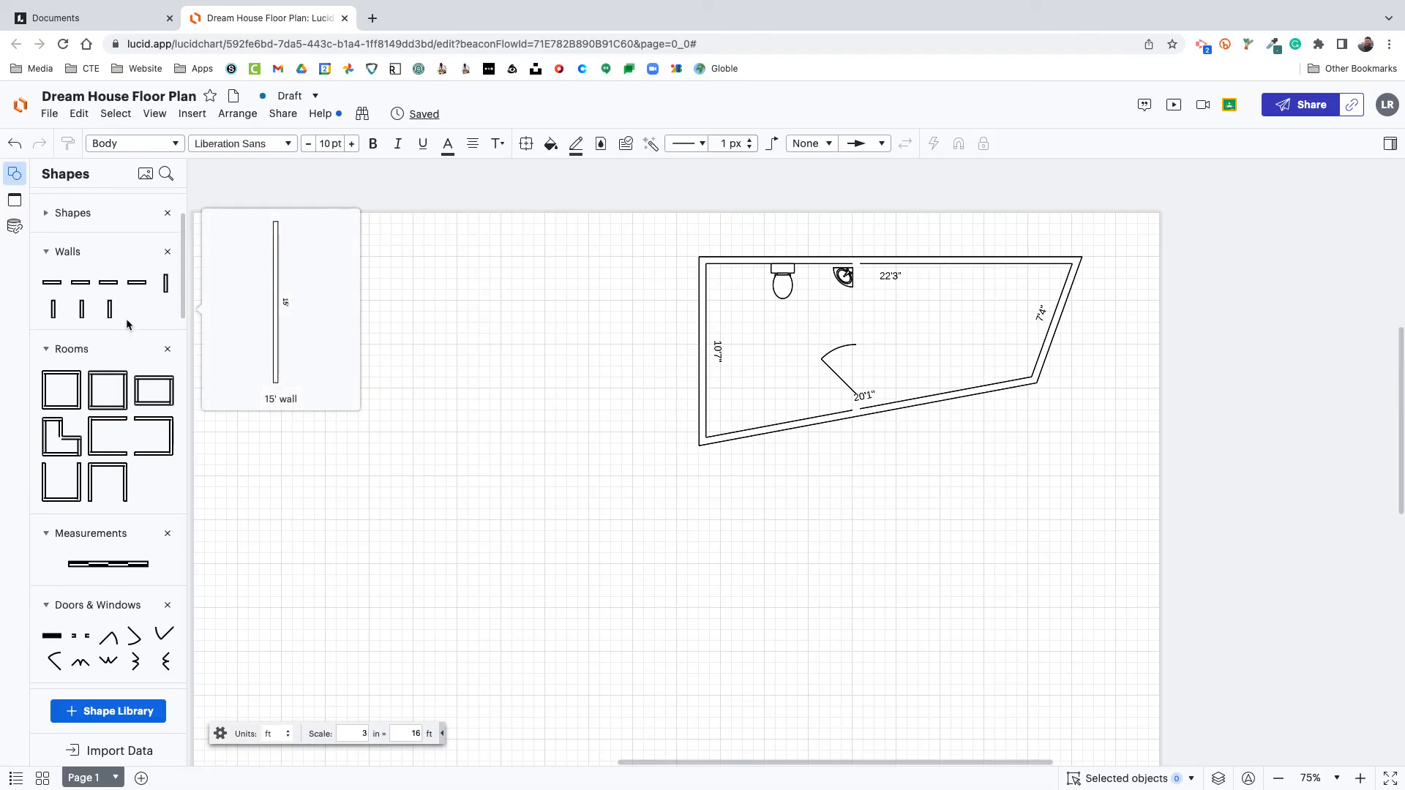